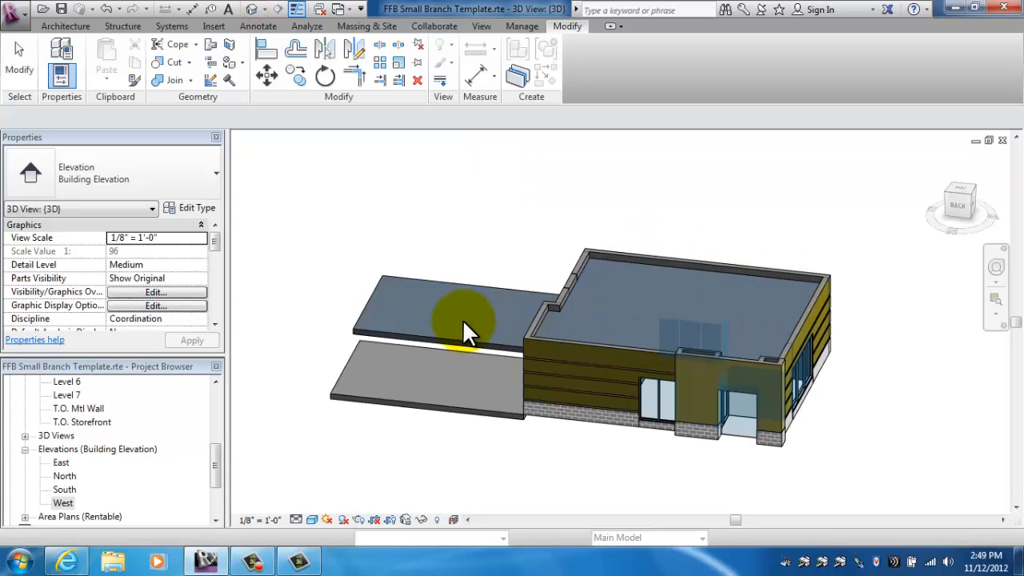
Open the West elevation and turn off the level heads at both ends of Level 7
{"action": "left_click", "coordinate": [469, 285]}
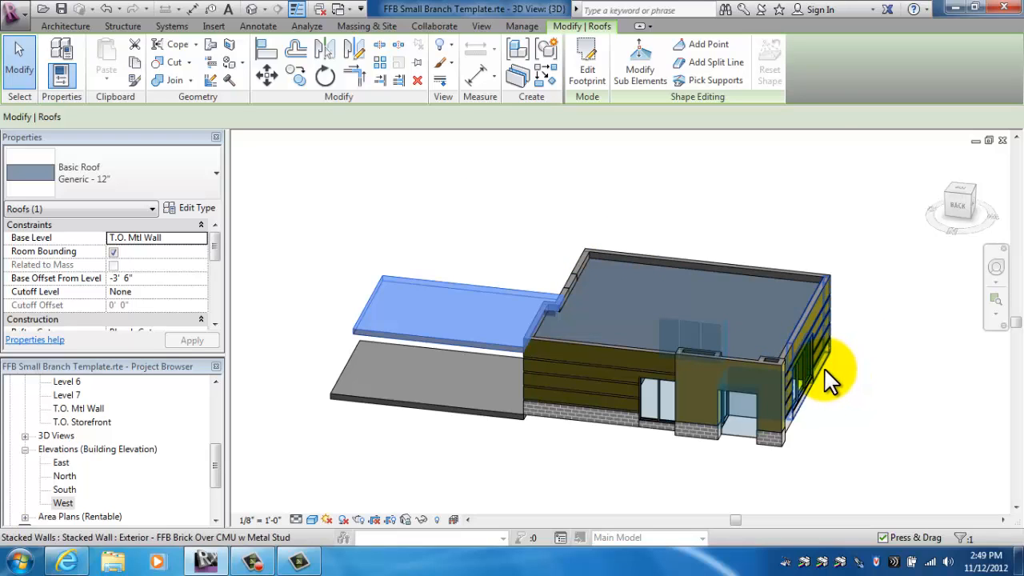
{"action": "double_click", "coordinate": [64, 502]}
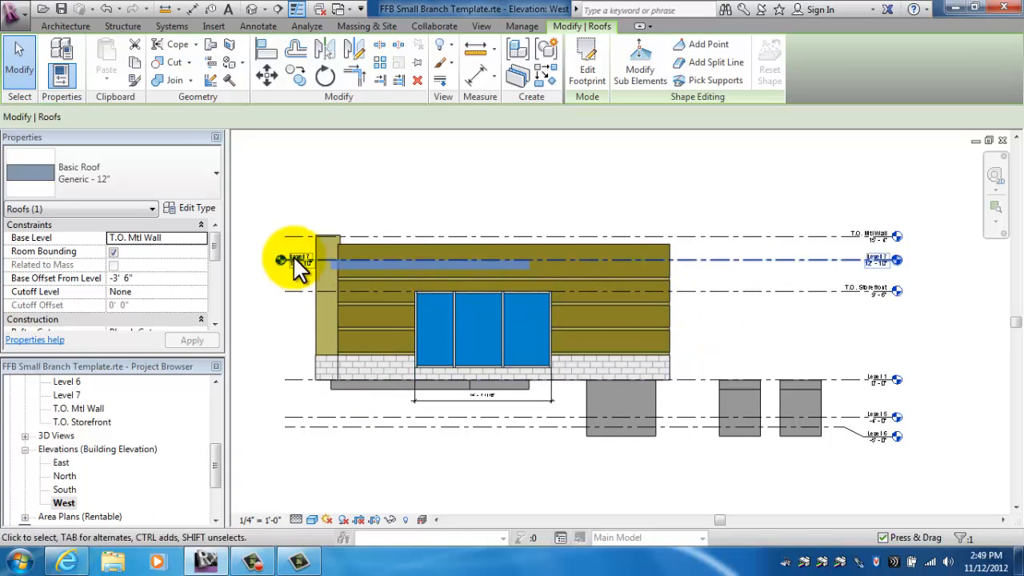
{"action": "left_click", "coordinate": [781, 259]}
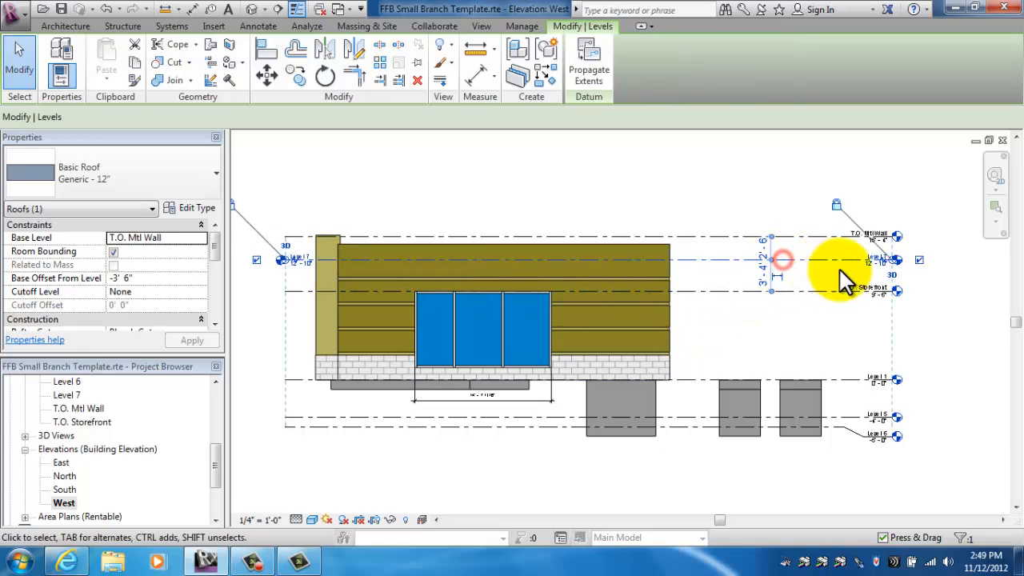
{"action": "left_click", "coordinate": [919, 260]}
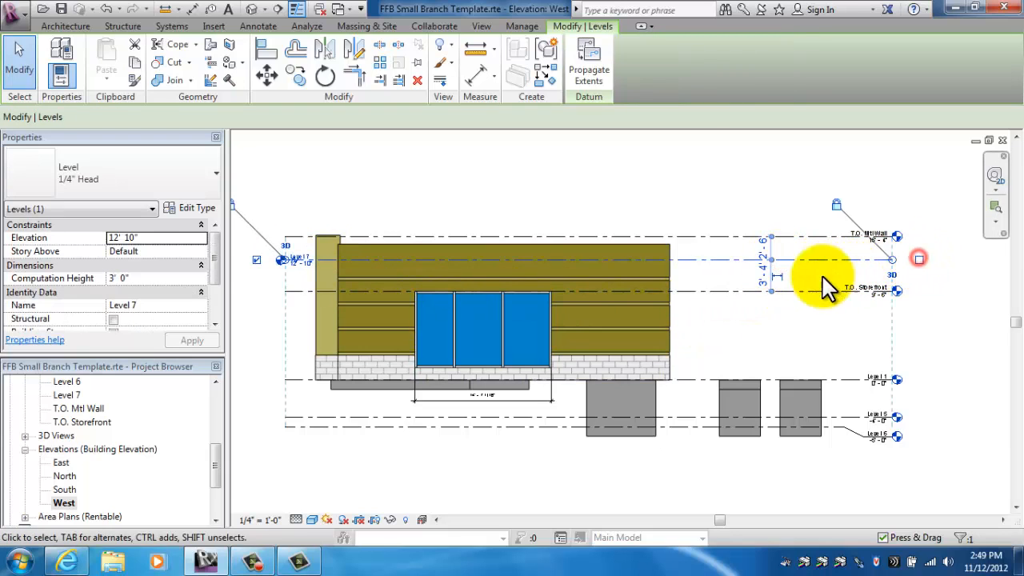
{"action": "left_click", "coordinate": [256, 262]}
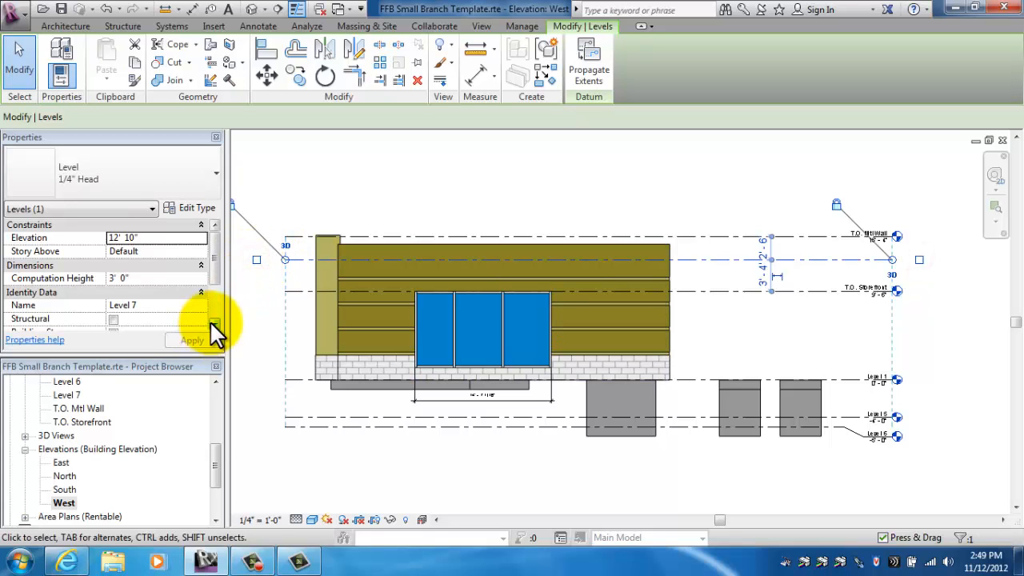
Hide the Level 7 line as an individual element in the West elevation
{"action": "right_click", "coordinate": [697, 266]}
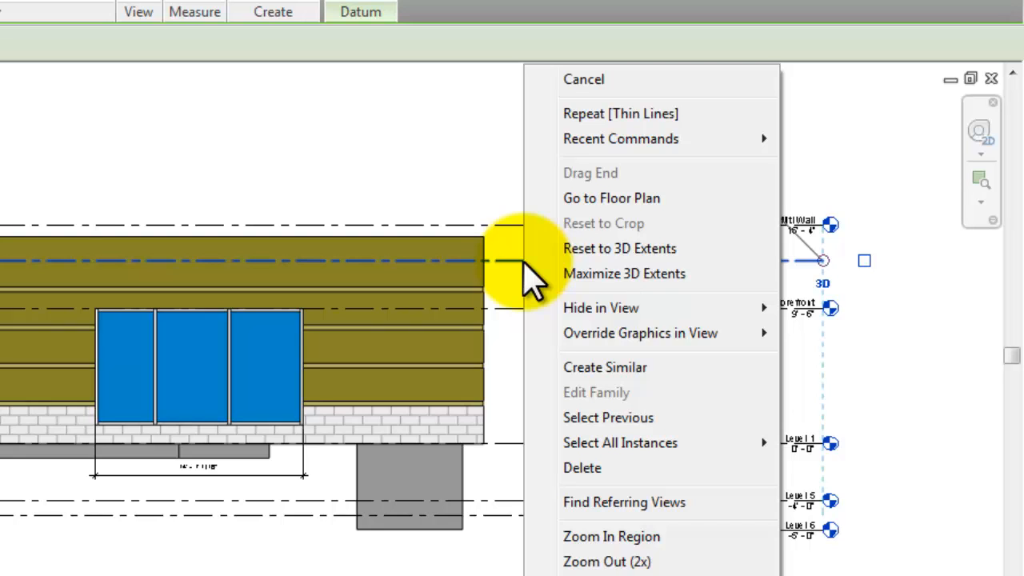
{"action": "mouse_move", "coordinate": [589, 312]}
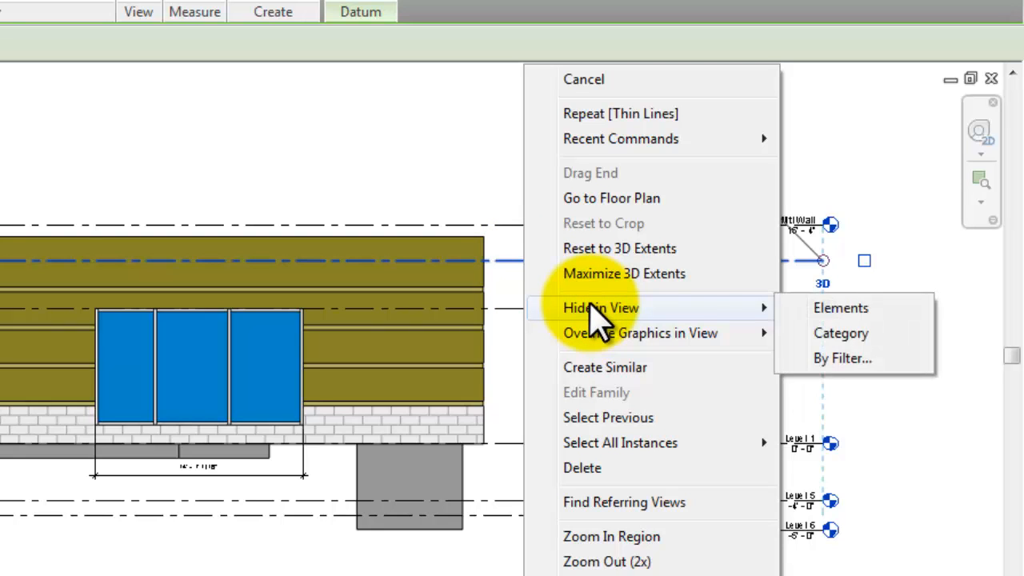
{"action": "left_click", "coordinate": [832, 308]}
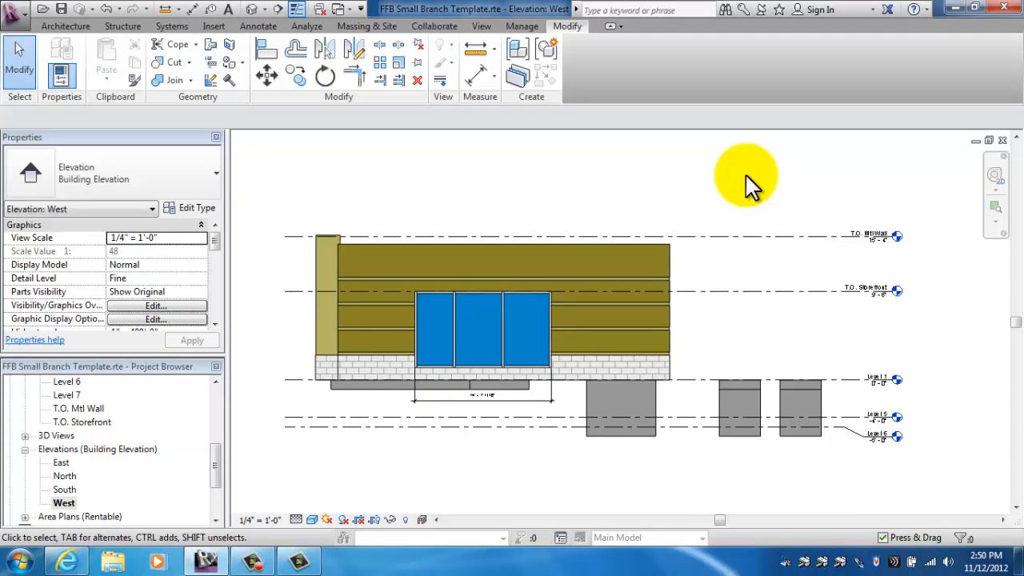
Close the 3D view and the Level 1 floor plan, and tile the four remaining elevation views
{"action": "key", "text": "w"}
{"action": "key", "text": "t"}
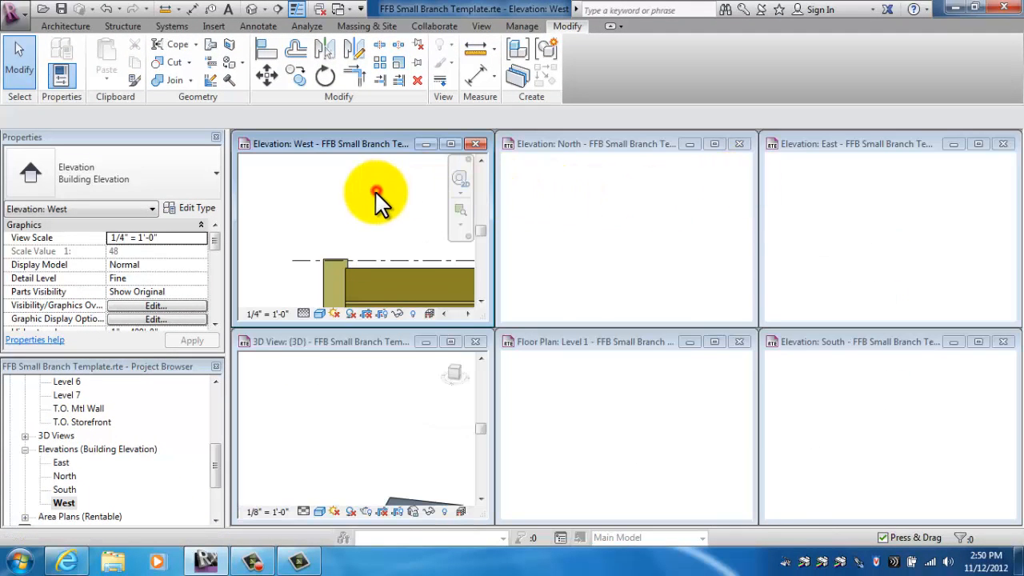
{"action": "scroll", "coordinate": [315, 199], "scroll_direction": "down", "scroll_amount": 2}
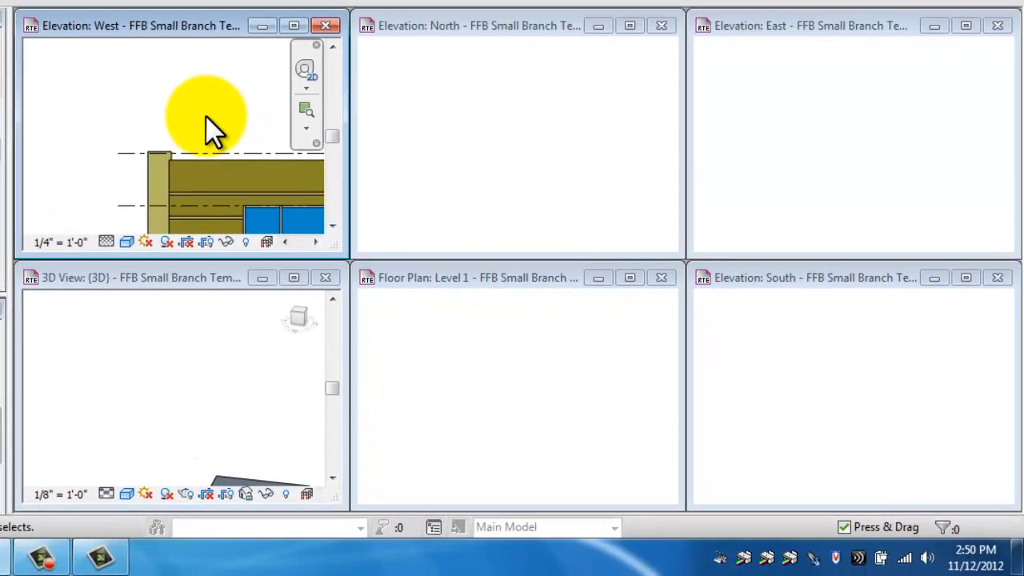
{"action": "mouse_move", "coordinate": [189, 106]}
{"action": "middle_mouse_down"}
{"action": "mouse_move", "coordinate": [219, 121]}
{"action": "mouse_move", "coordinate": [112, 69]}
{"action": "mouse_move", "coordinate": [210, 102]}
{"action": "middle_mouse_up"}
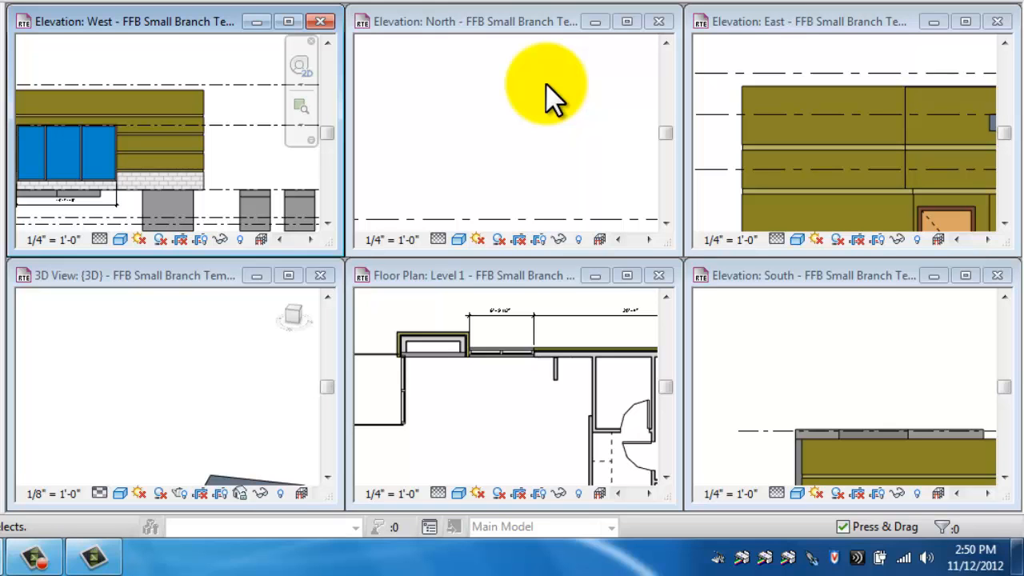
{"action": "left_click", "coordinate": [324, 275]}
{"action": "left_click", "coordinate": [658, 275]}
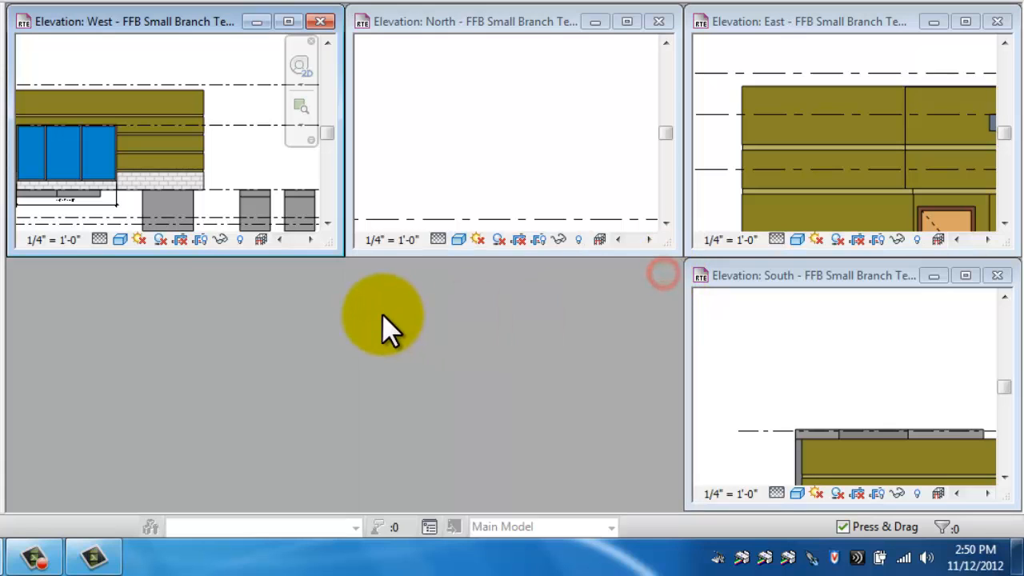
{"action": "key", "text": "w"}
{"action": "key", "text": "t"}
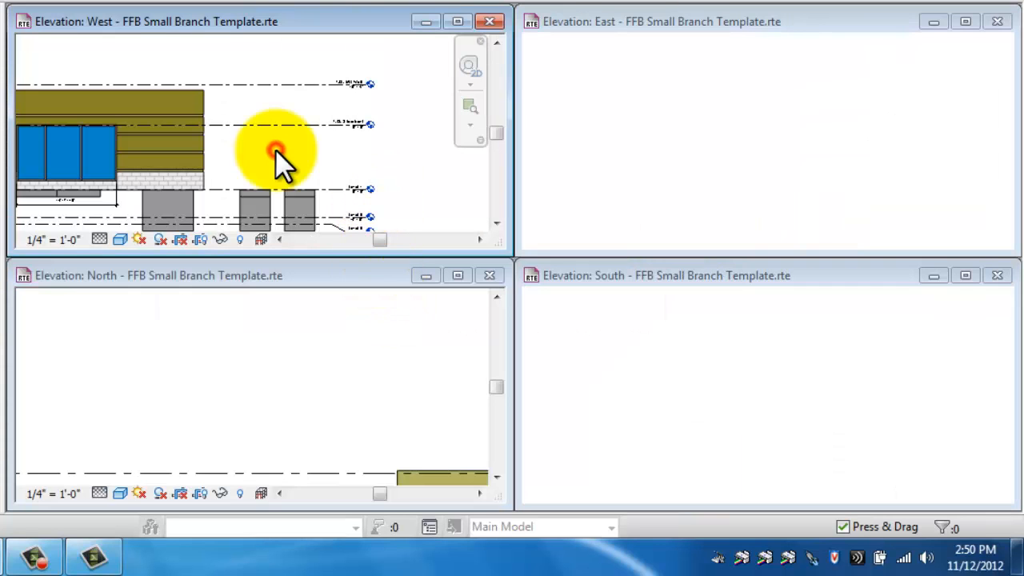
Examine the whole building and its level lines in the tiled West and East elevations
{"action": "scroll", "coordinate": [290, 148], "scroll_direction": "down", "scroll_amount": 1}
{"action": "middle_click_drag", "start_coordinate": [290, 148], "coordinate": [360, 149]}
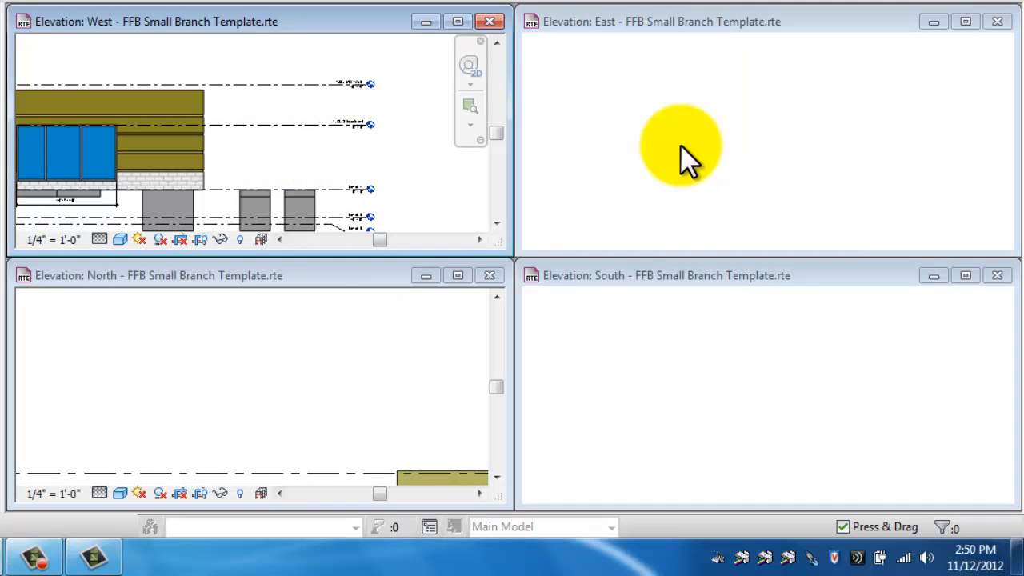
{"action": "left_click", "coordinate": [680, 145]}
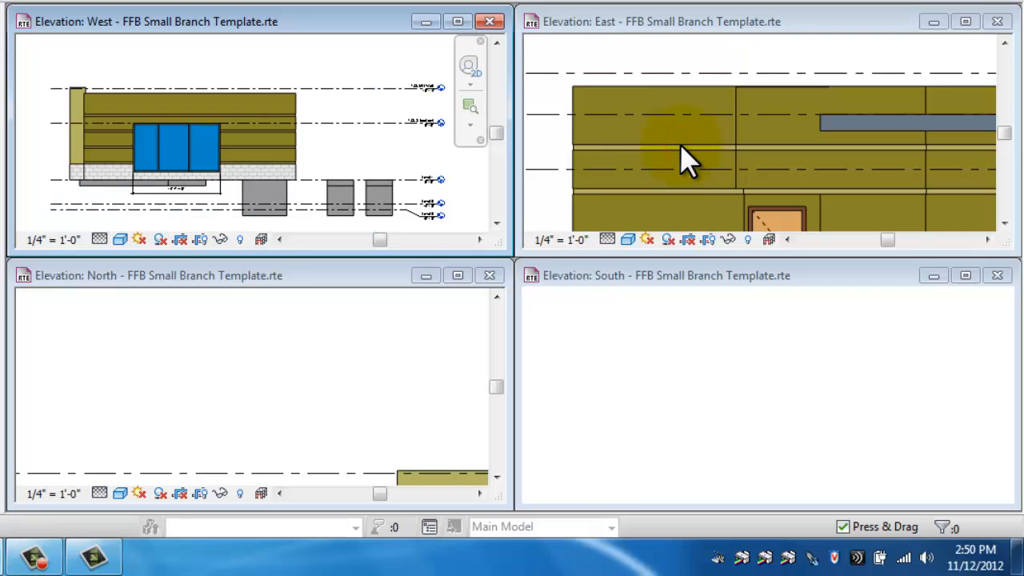
{"action": "scroll", "coordinate": [716, 152], "scroll_direction": "down", "scroll_amount": 1}
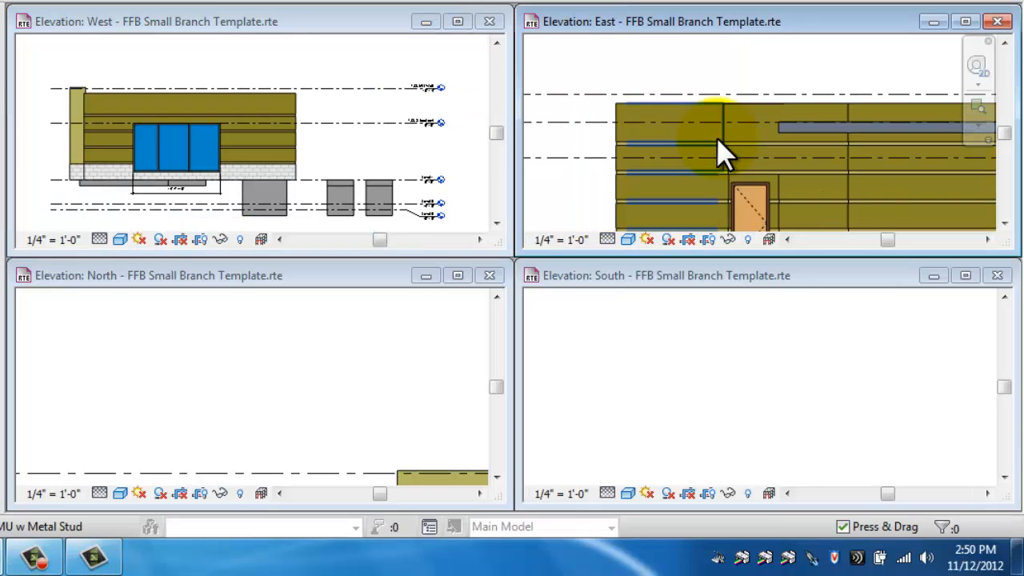
{"action": "scroll", "coordinate": [718, 142], "scroll_direction": "down", "scroll_amount": 1}
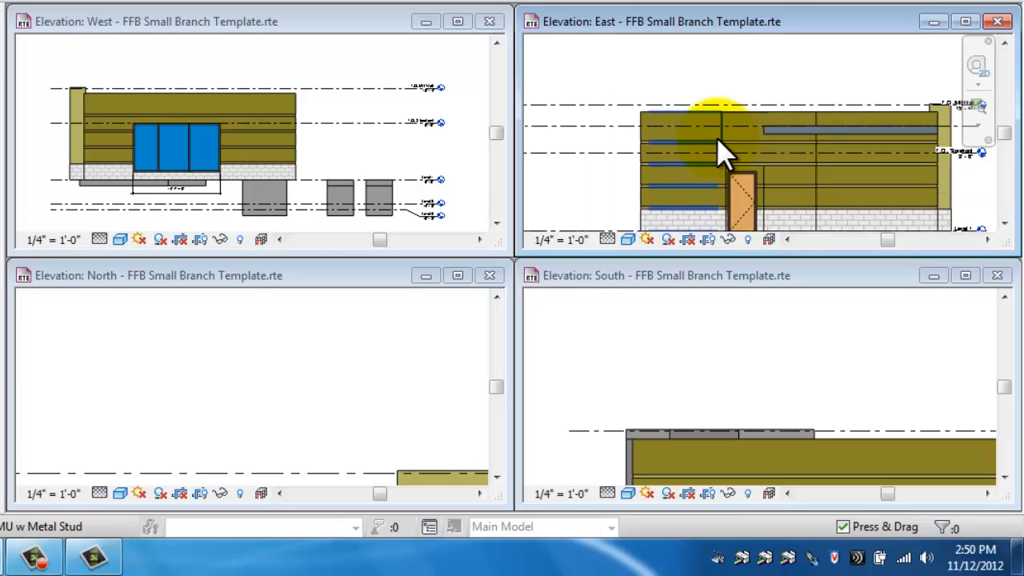
{"action": "scroll", "coordinate": [717, 151], "scroll_direction": "down", "scroll_amount": 1}
{"action": "middle_click_drag", "start_coordinate": [717, 151], "coordinate": [740, 138]}
{"action": "scroll", "coordinate": [714, 109], "scroll_direction": "down", "scroll_amount": 1}
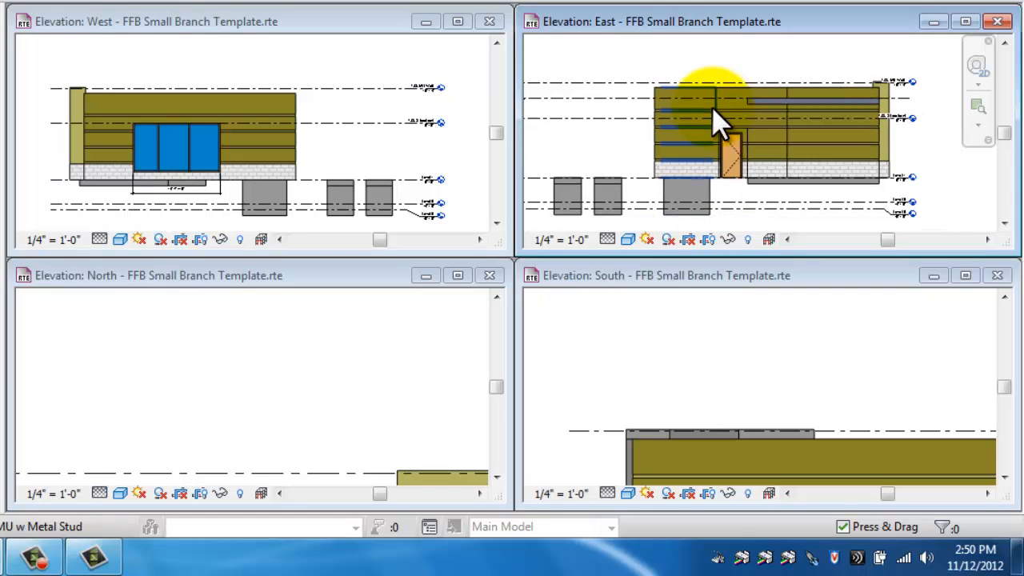
{"action": "scroll", "coordinate": [712, 108], "scroll_direction": "down", "scroll_amount": 1}
{"action": "left_click", "coordinate": [850, 104]}
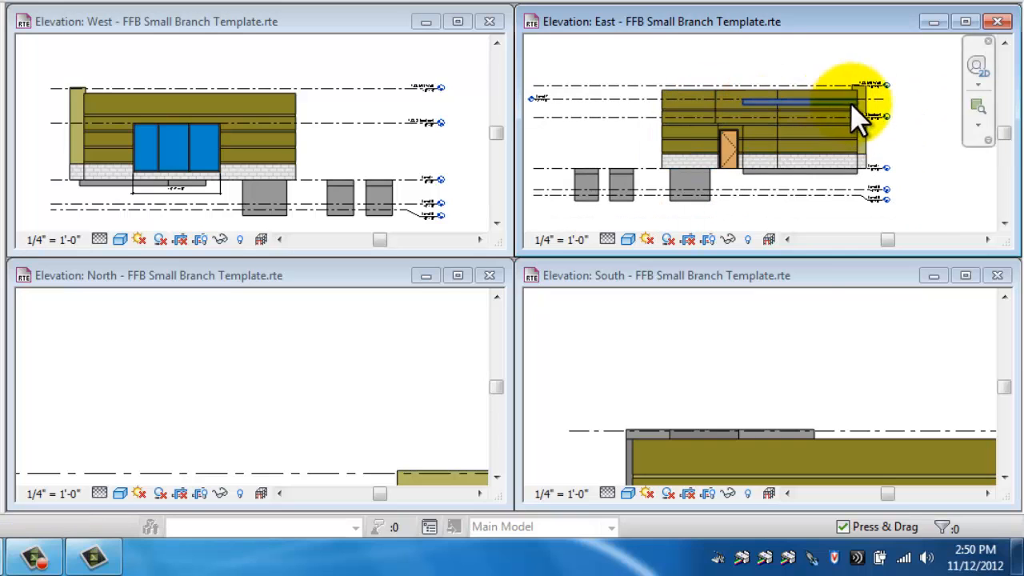
Examine the building and the Level 7 line in the tiled South and North elevations
{"action": "left_click", "coordinate": [803, 345]}
{"action": "scroll", "coordinate": [803, 345], "scroll_direction": "down", "scroll_amount": 1}
{"action": "middle_click_drag", "start_coordinate": [808, 357], "coordinate": [692, 317]}
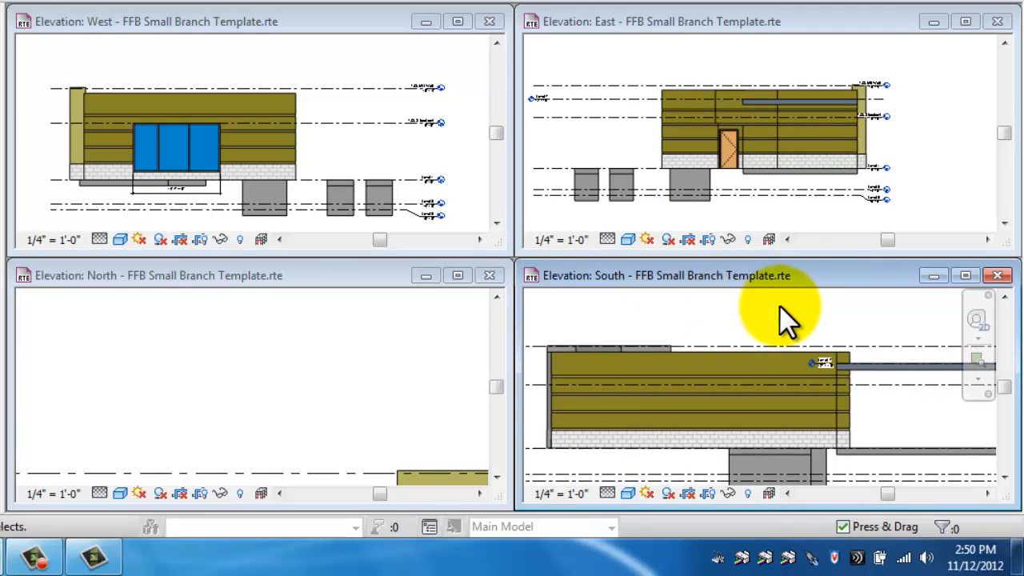
{"action": "scroll", "coordinate": [799, 328], "scroll_direction": "down", "scroll_amount": 1}
{"action": "mouse_move", "coordinate": [806, 331]}
{"action": "middle_mouse_down"}
{"action": "mouse_move", "coordinate": [750, 335]}
{"action": "mouse_move", "coordinate": [788, 334]}
{"action": "middle_mouse_up"}
{"action": "left_click", "coordinate": [338, 361]}
{"action": "scroll", "coordinate": [339, 368], "scroll_direction": "down", "scroll_amount": 2}
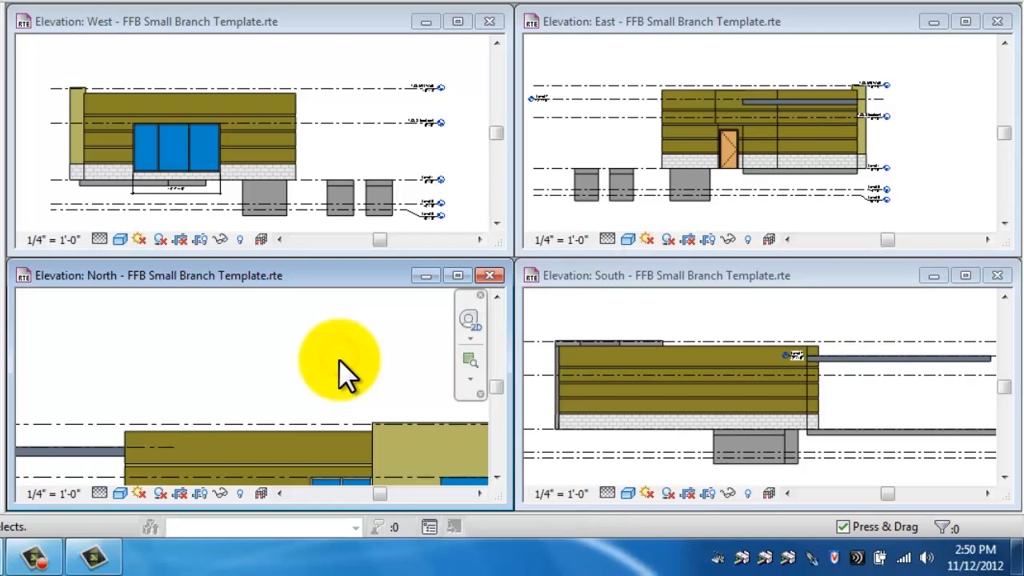
{"action": "middle_click_drag", "start_coordinate": [338, 369], "coordinate": [354, 349]}
{"action": "scroll", "coordinate": [383, 359], "scroll_direction": "down", "scroll_amount": 2}
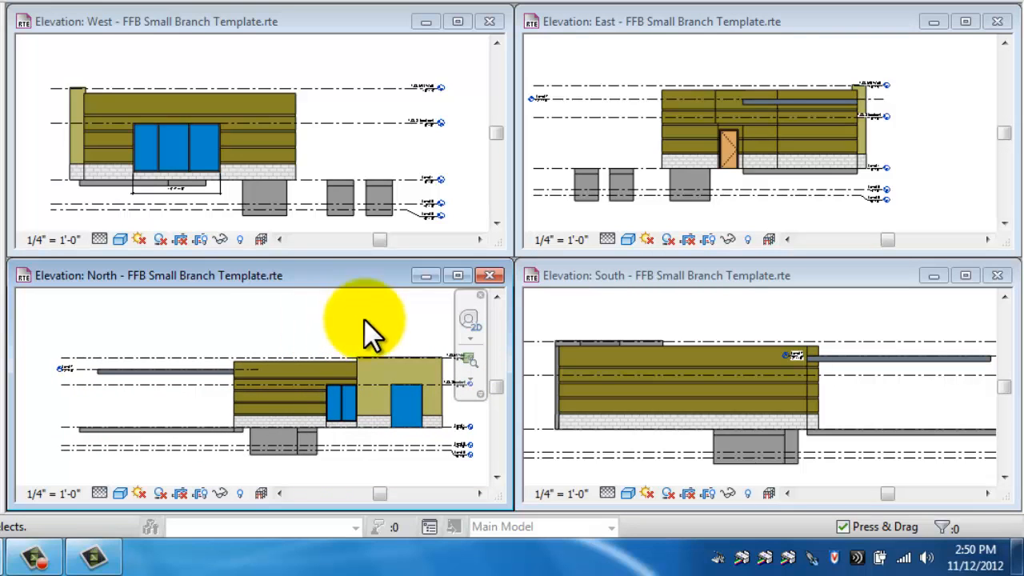
Maximize the East elevation and turn off the Level 7 head at the left end of its line
{"action": "left_click", "coordinate": [810, 18]}
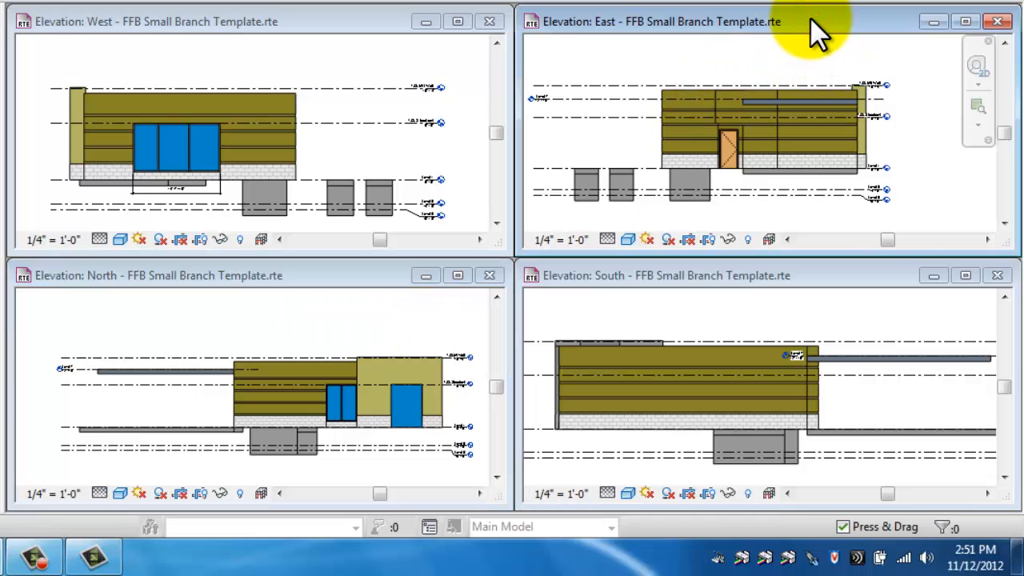
{"action": "left_click", "coordinate": [964, 21]}
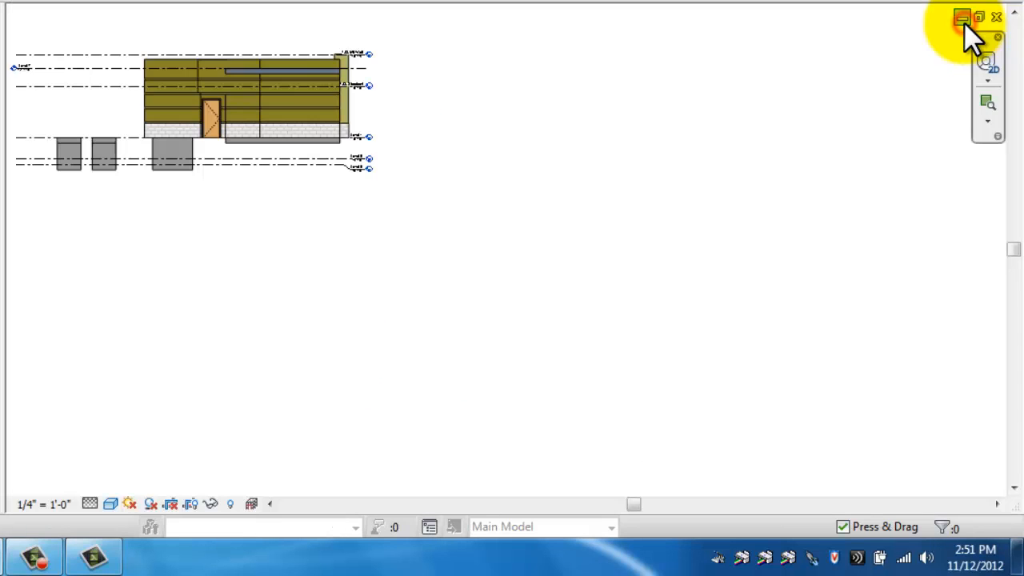
{"action": "middle_click_drag", "start_coordinate": [487, 151], "coordinate": [658, 226]}
{"action": "scroll", "coordinate": [514, 176], "scroll_direction": "up", "scroll_amount": 3}
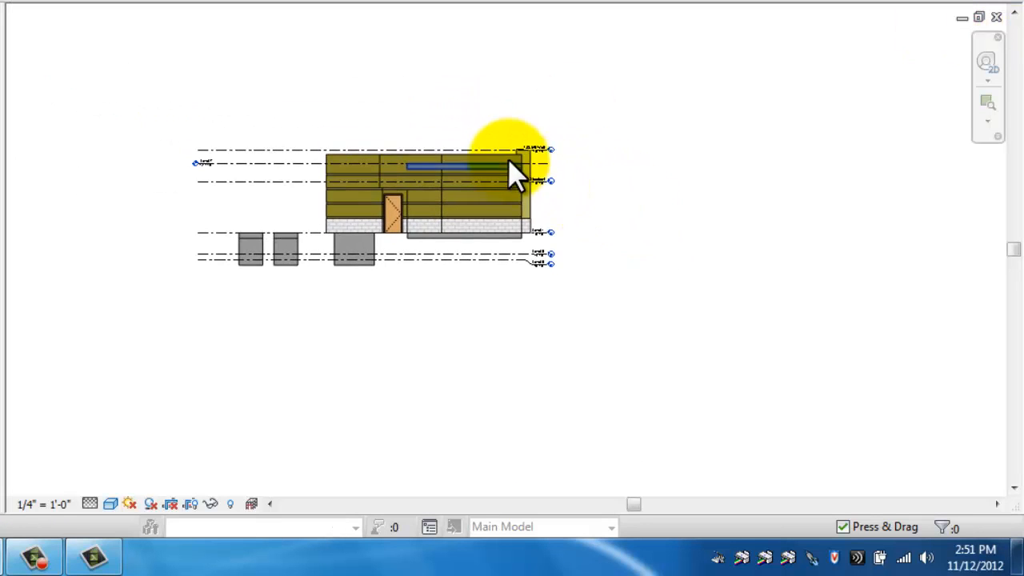
{"action": "scroll", "coordinate": [514, 168], "scroll_direction": "up", "scroll_amount": 4}
{"action": "middle_click_drag", "start_coordinate": [537, 183], "coordinate": [718, 172]}
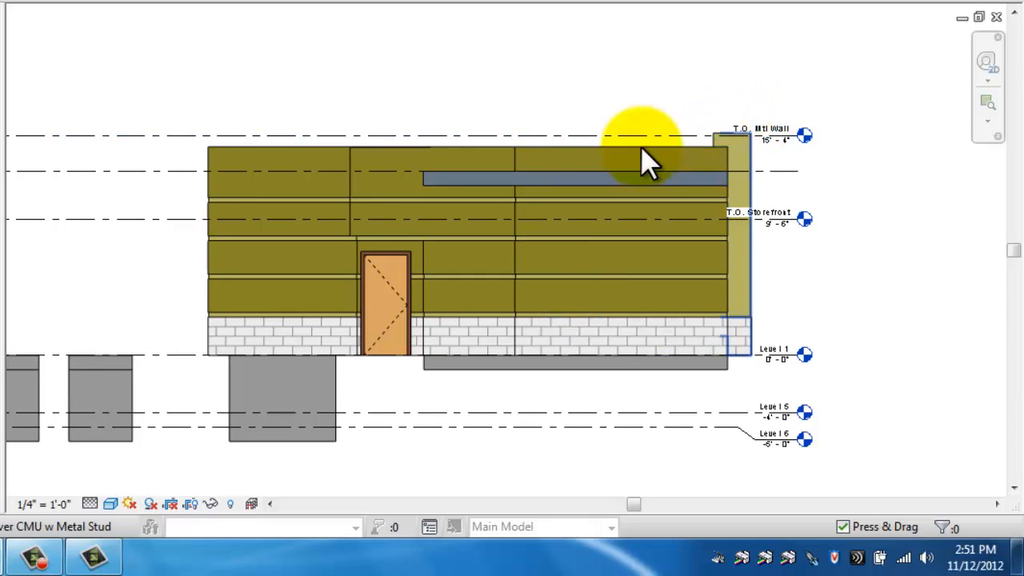
{"action": "middle_click_drag", "start_coordinate": [369, 225], "coordinate": [617, 196]}
{"action": "scroll", "coordinate": [560, 199], "scroll_direction": "down", "scroll_amount": 2}
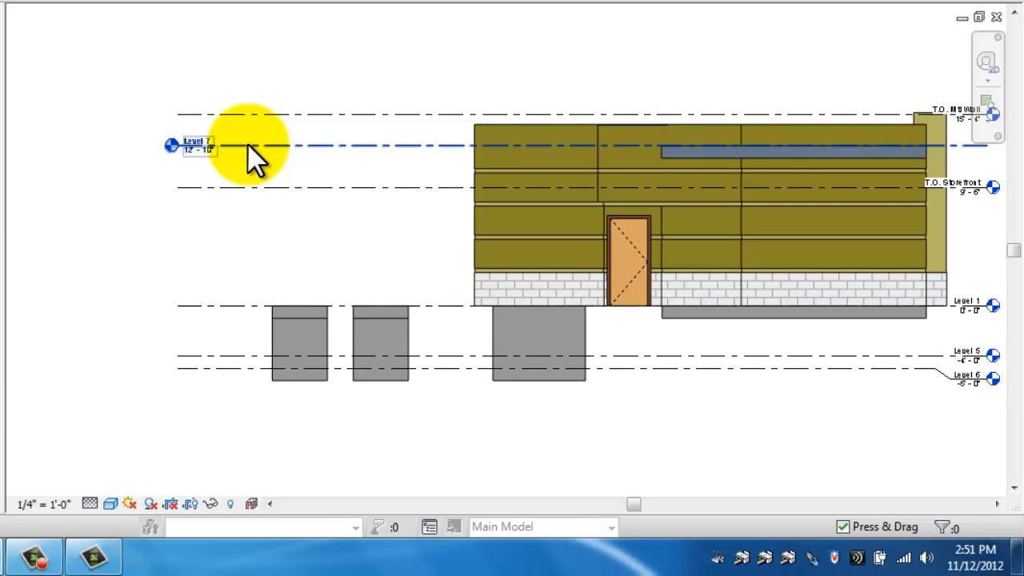
{"action": "left_click", "coordinate": [247, 146]}
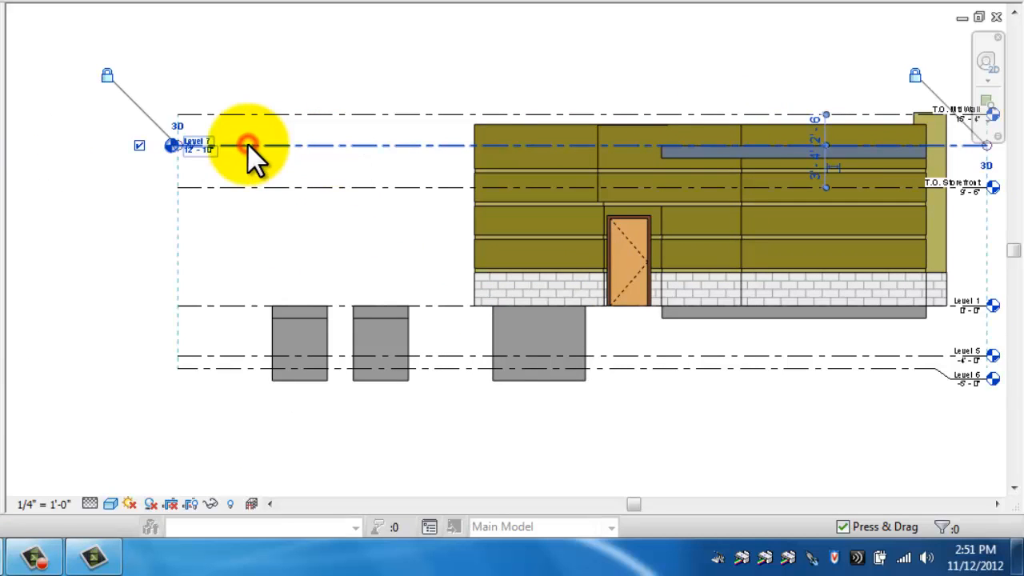
{"action": "left_click", "coordinate": [139, 146]}
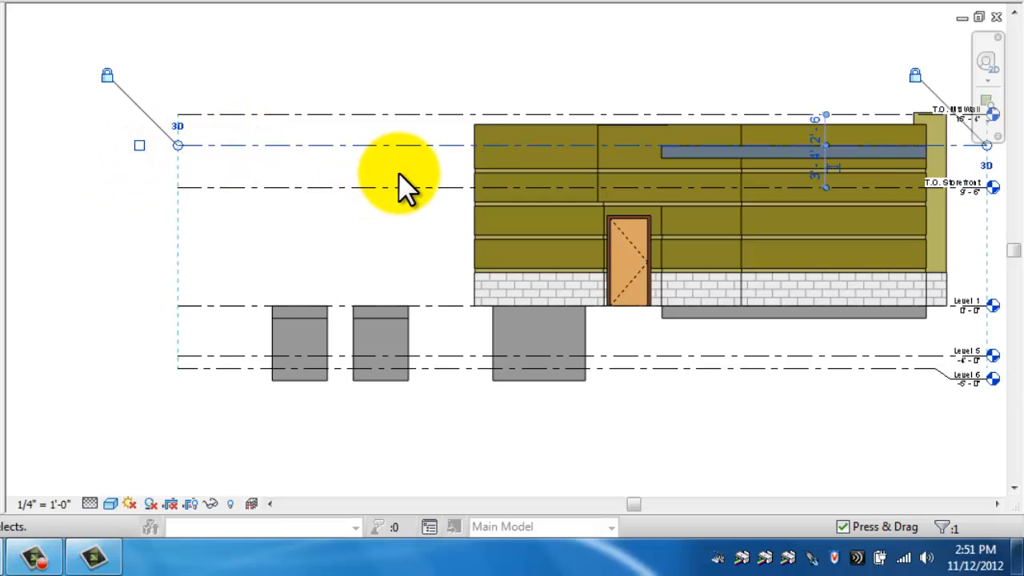
Show the Level 7 head at the line's right end and extend the aligned level lines farther from the building
{"action": "middle_click_drag", "start_coordinate": [399, 187], "coordinate": [125, 201]}
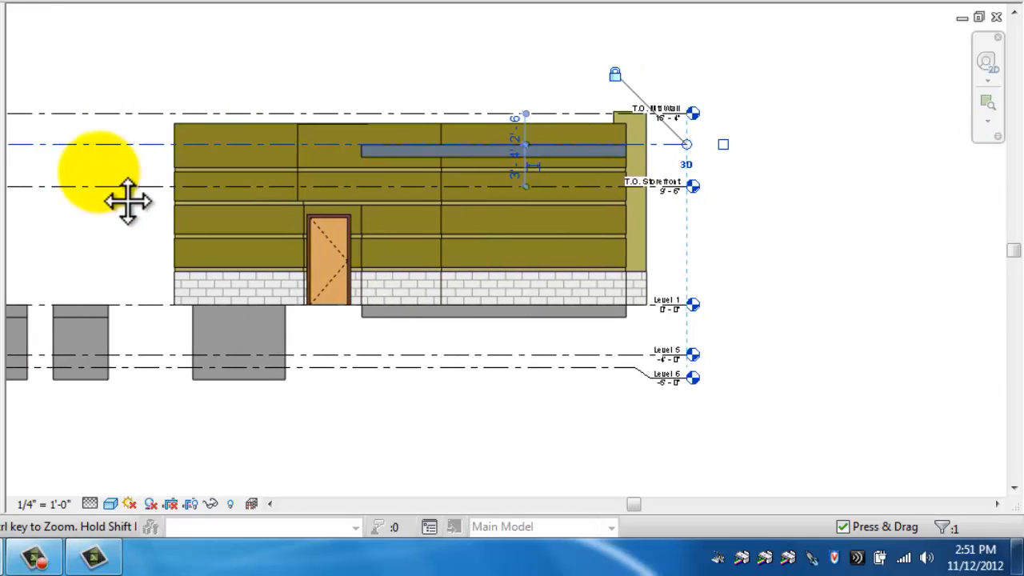
{"action": "left_click", "coordinate": [723, 145]}
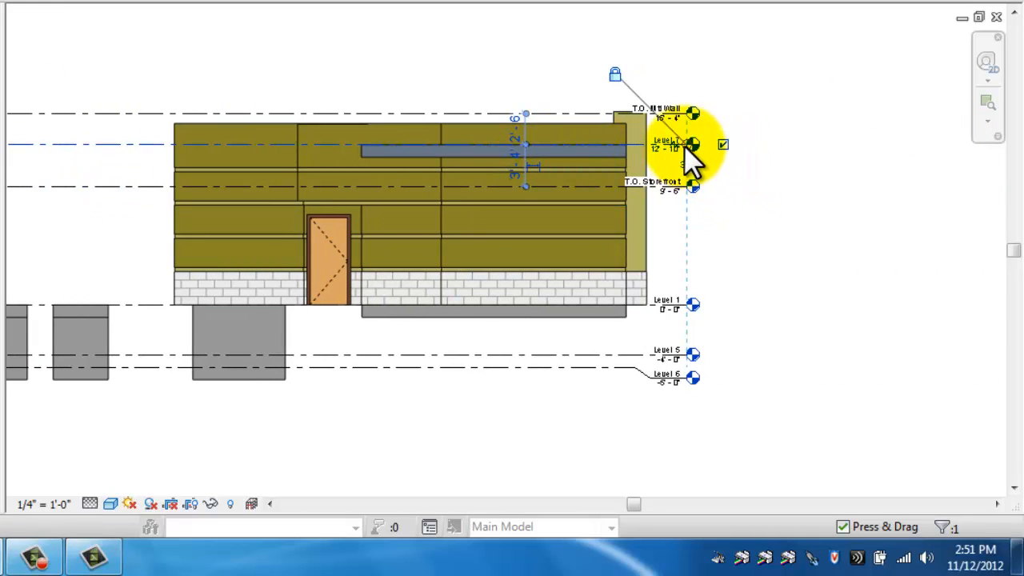
{"action": "left_click_drag", "start_coordinate": [693, 160], "coordinate": [817, 188]}
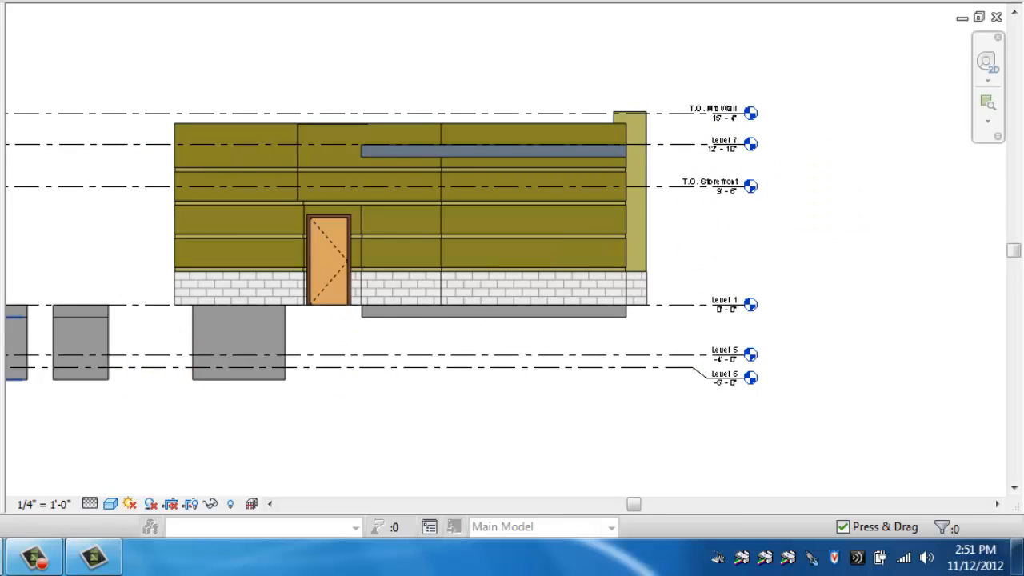
In the South elevation, show the Level 7 head at the line's right end and hide the one at its left end
{"action": "double_click", "coordinate": [1, 352]}
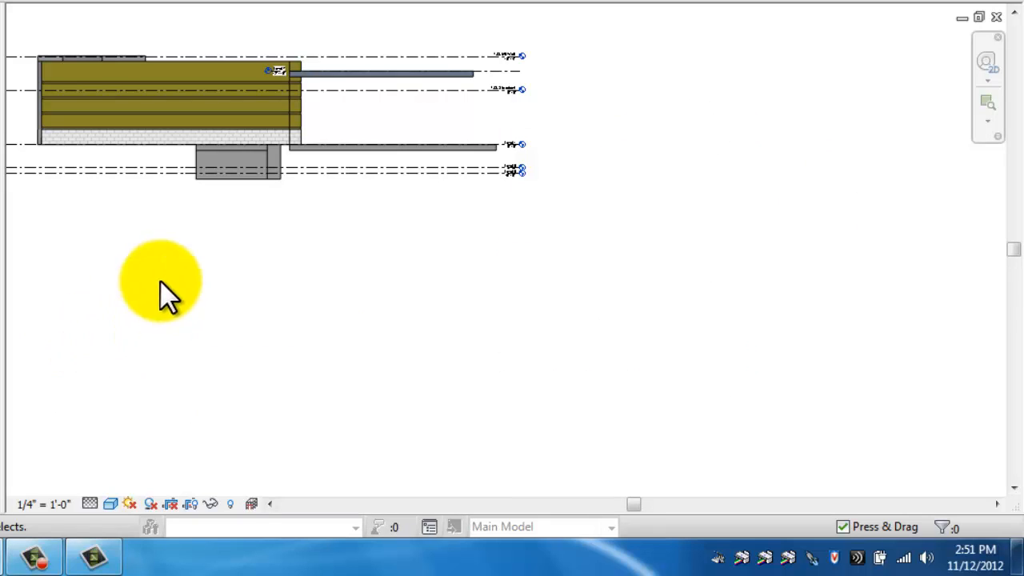
{"action": "middle_click_drag", "start_coordinate": [231, 309], "coordinate": [278, 390]}
{"action": "scroll", "coordinate": [436, 180], "scroll_direction": "up", "scroll_amount": 3}
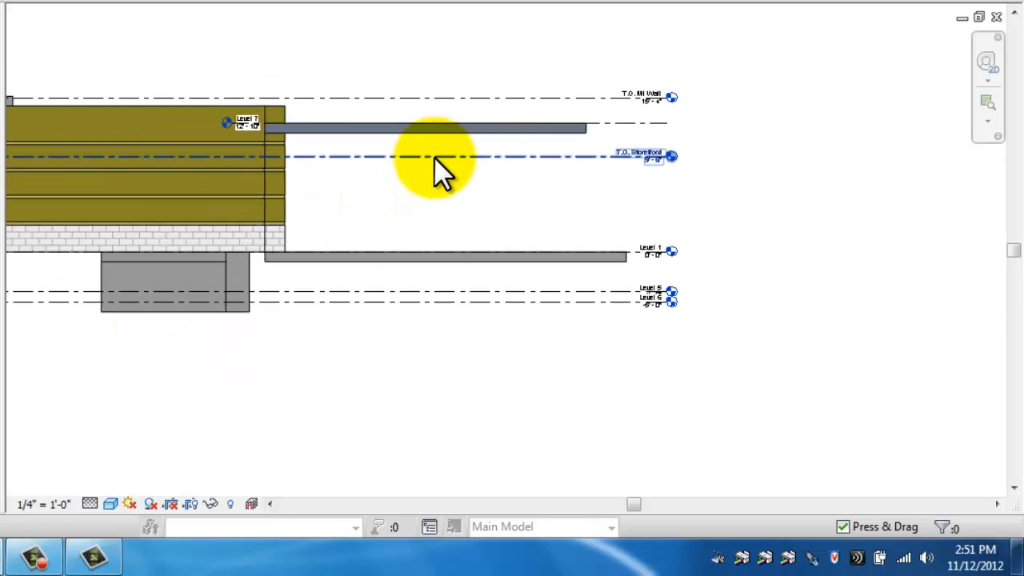
{"action": "scroll", "coordinate": [436, 164], "scroll_direction": "up", "scroll_amount": 1}
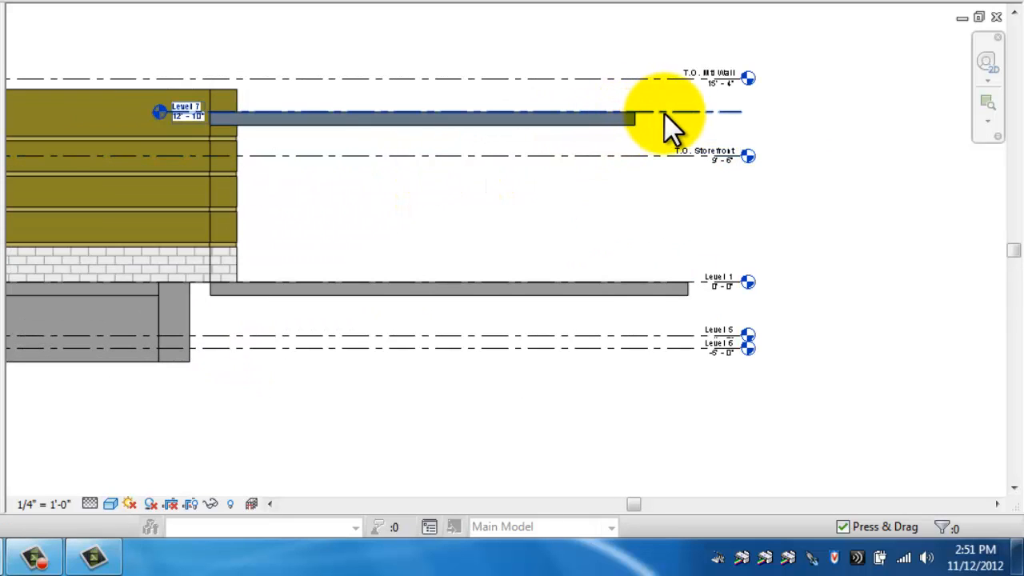
{"action": "left_click", "coordinate": [696, 112]}
{"action": "left_click", "coordinate": [780, 112]}
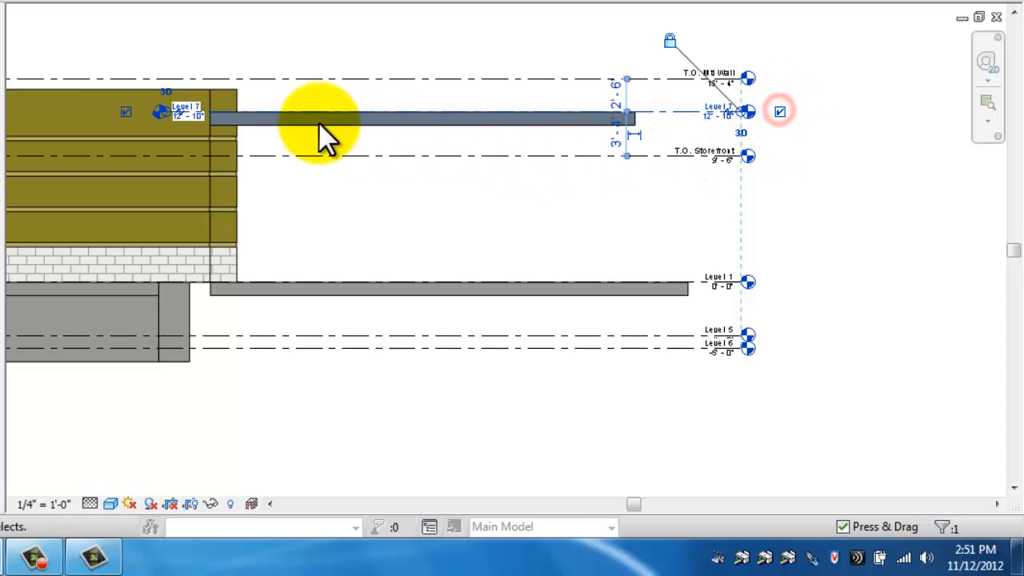
{"action": "left_click", "coordinate": [125, 112]}
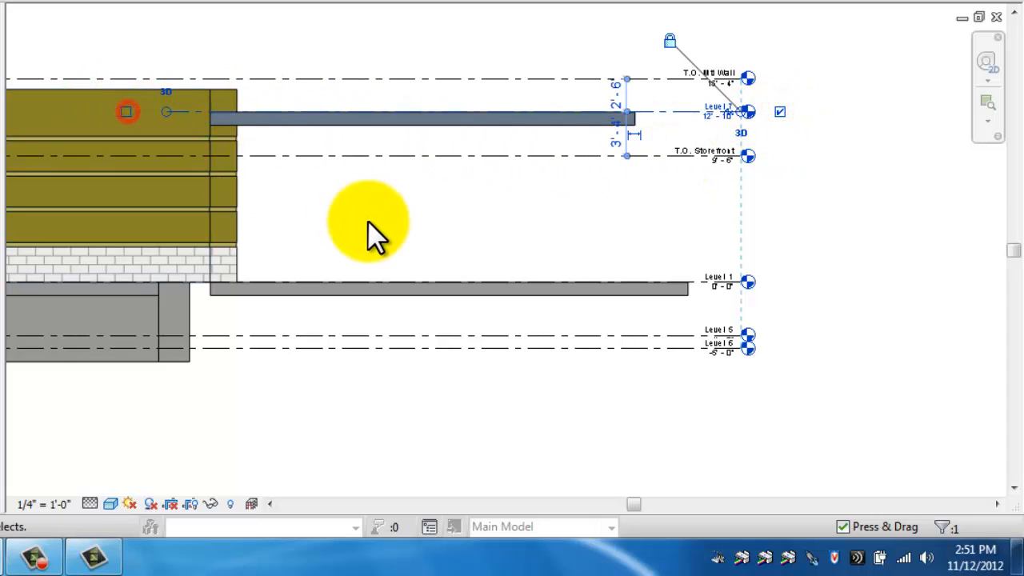
{"action": "left_click", "coordinate": [369, 220]}
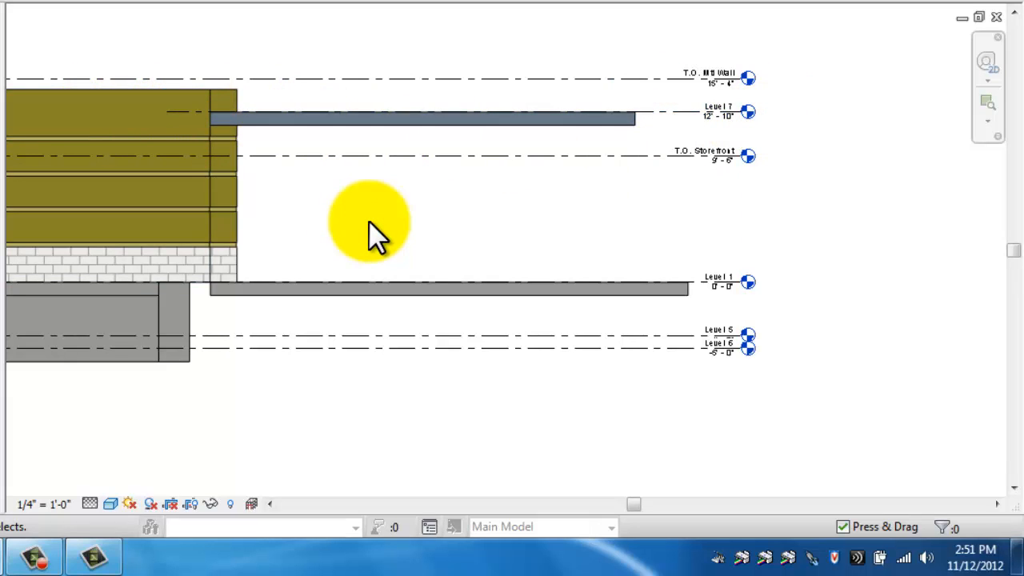
{"action": "scroll", "coordinate": [368, 221], "scroll_direction": "down", "scroll_amount": 3}
{"action": "scroll", "coordinate": [868, 372], "scroll_direction": "down", "scroll_amount": 2}
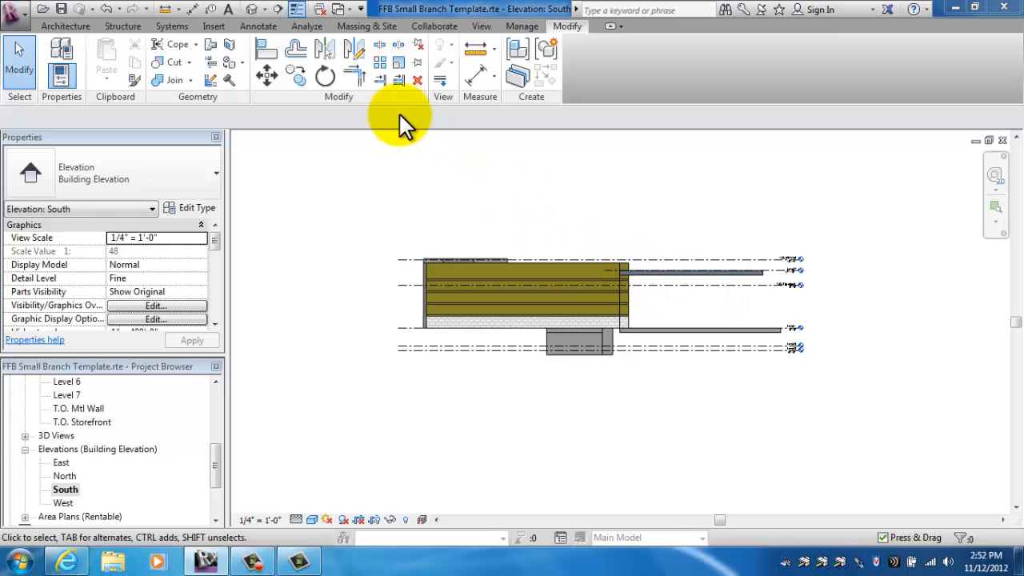
Open the default 3D view and inspect the stacked exterior wall with its accent brick bands beside the canopy
{"action": "left_click", "coordinate": [251, 9]}
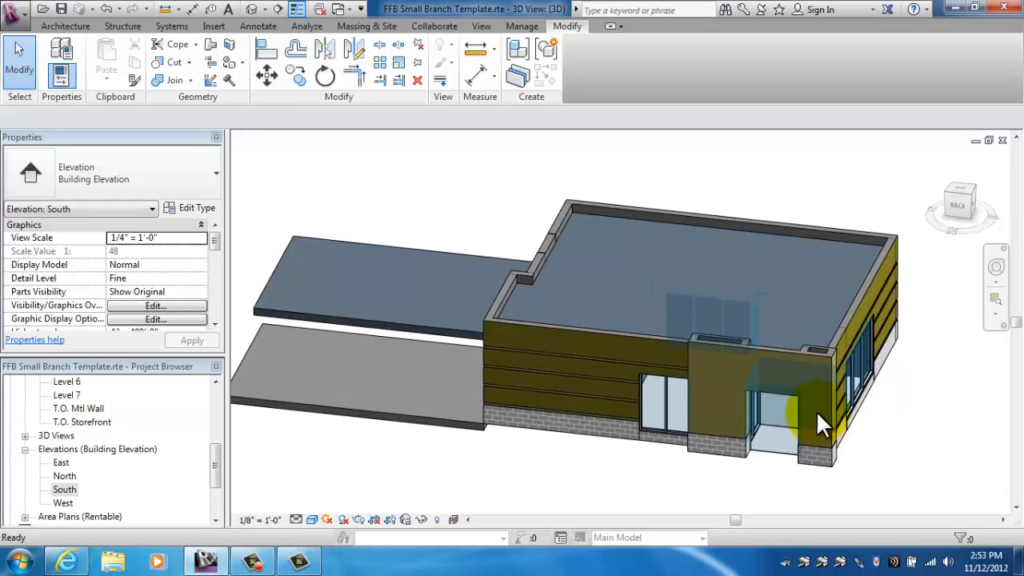
{"action": "left_click", "coordinate": [557, 326]}
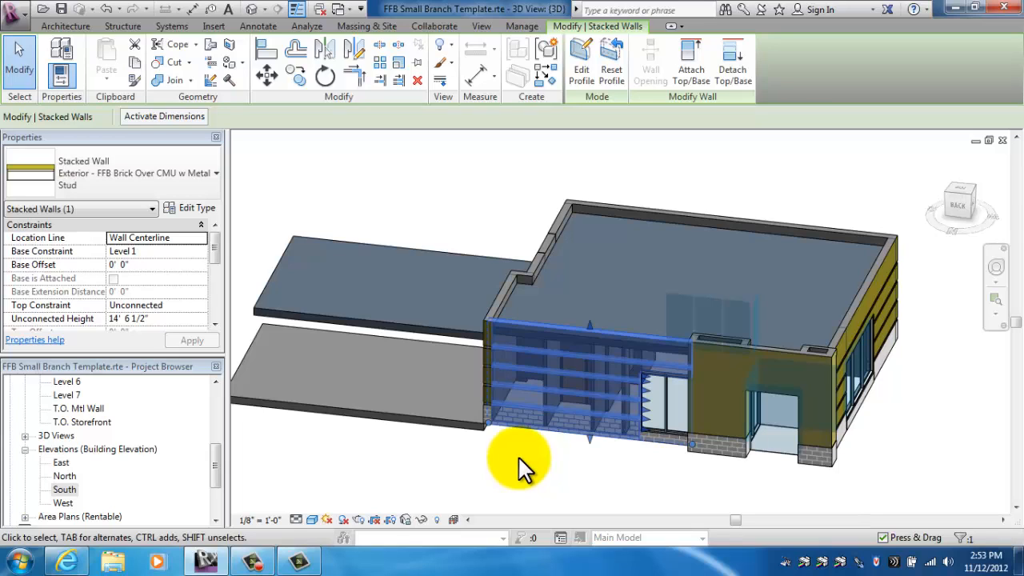
{"action": "left_click", "coordinate": [492, 228]}
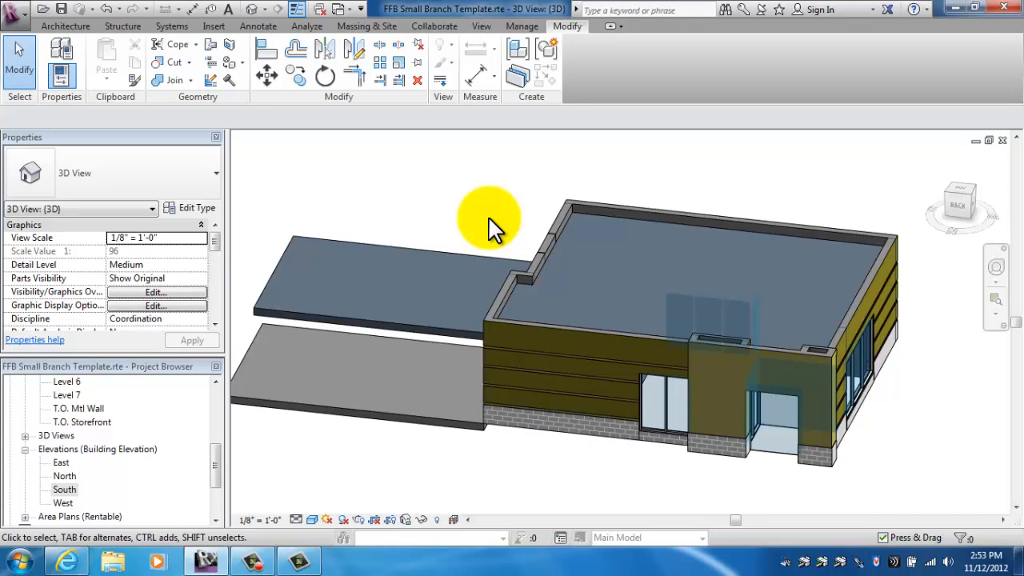
{"action": "scroll", "coordinate": [547, 358], "scroll_direction": "up", "scroll_amount": 2}
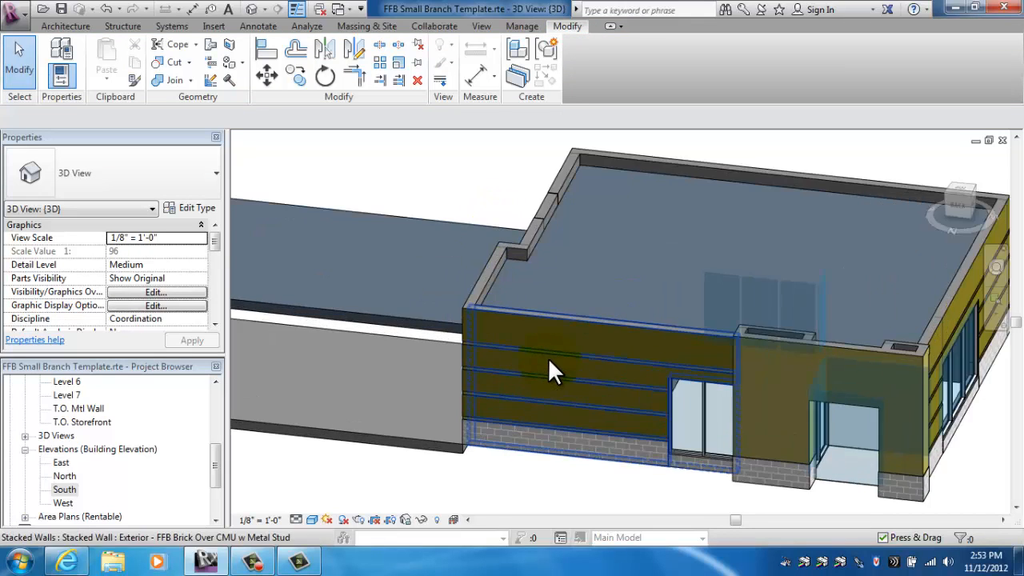
Examine the component walls and heights in the banded stacked wall type's structure, widening the name column to read the full names
{"action": "left_click", "coordinate": [556, 352]}
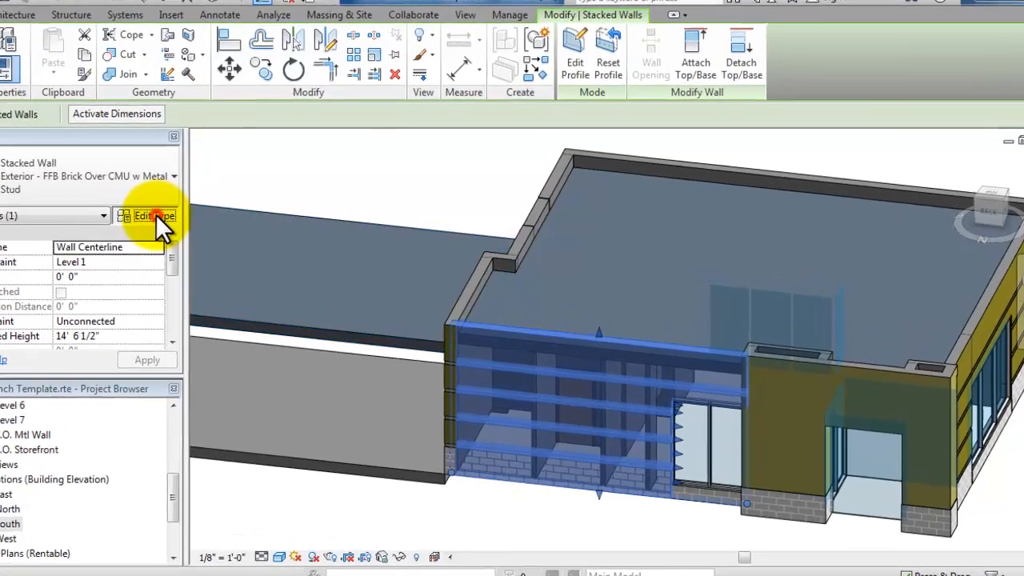
{"action": "left_click", "coordinate": [199, 209]}
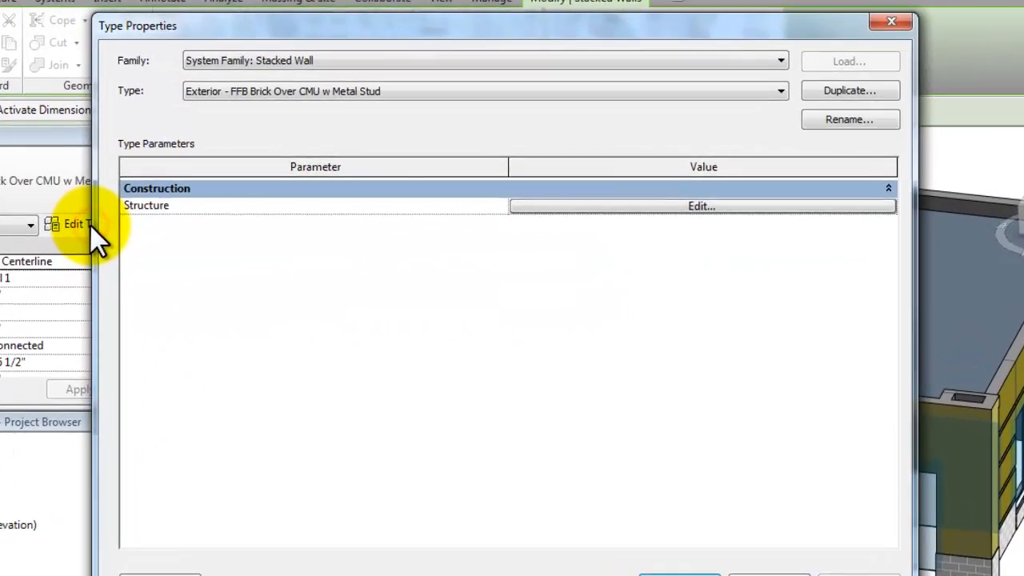
{"action": "left_click", "coordinate": [669, 194]}
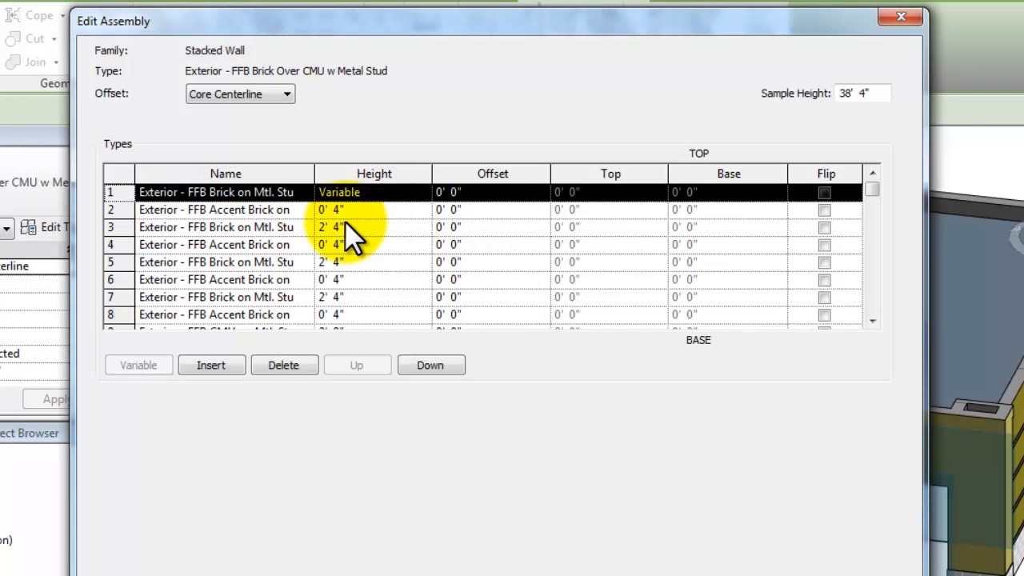
{"action": "left_click_drag", "start_coordinate": [312, 172], "coordinate": [414, 173]}
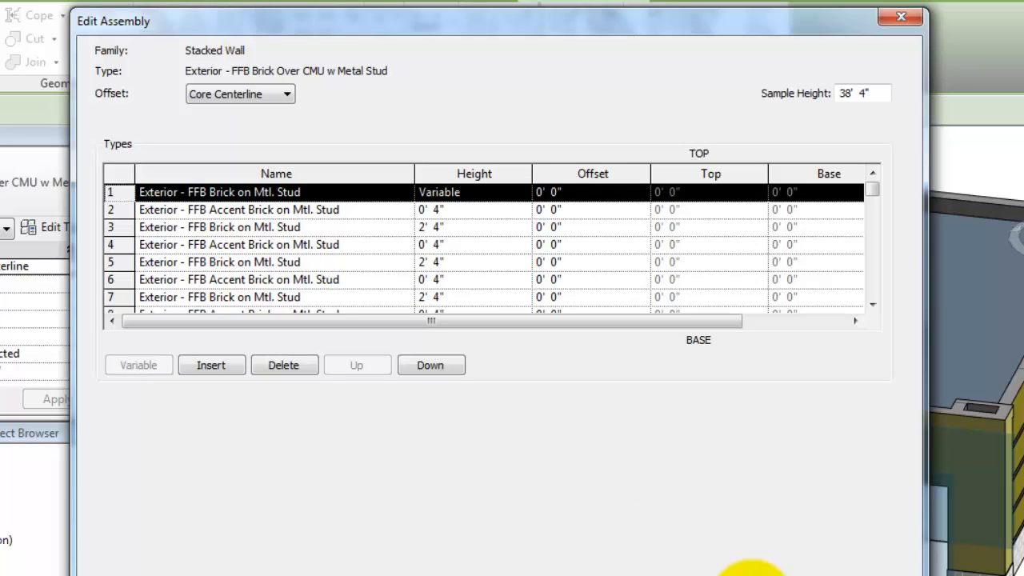
{"action": "left_click", "coordinate": [751, 572]}
{"action": "left_click", "coordinate": [751, 574]}
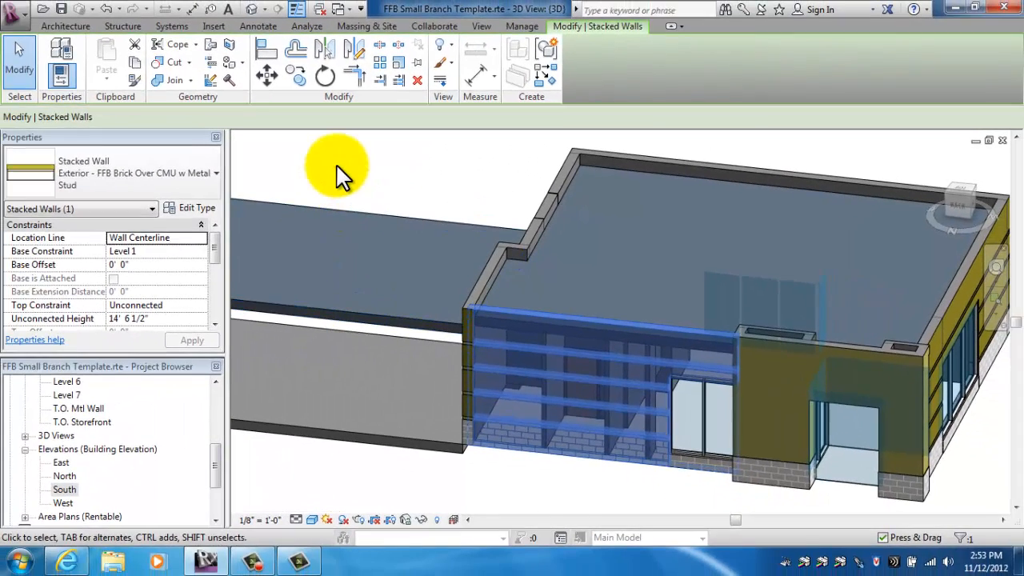
{"action": "left_click", "coordinate": [336, 165]}
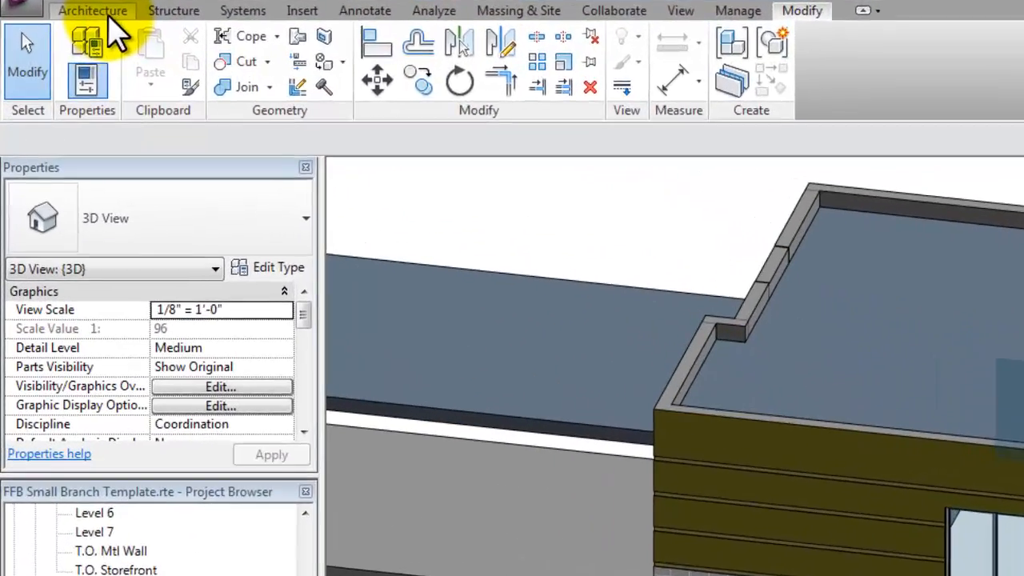
Start the Wall tool and choose the basic wall type Exterior - FFB Accent Brick on Mtl. Stud
{"action": "left_click", "coordinate": [66, 25]}
{"action": "left_click", "coordinate": [102, 54]}
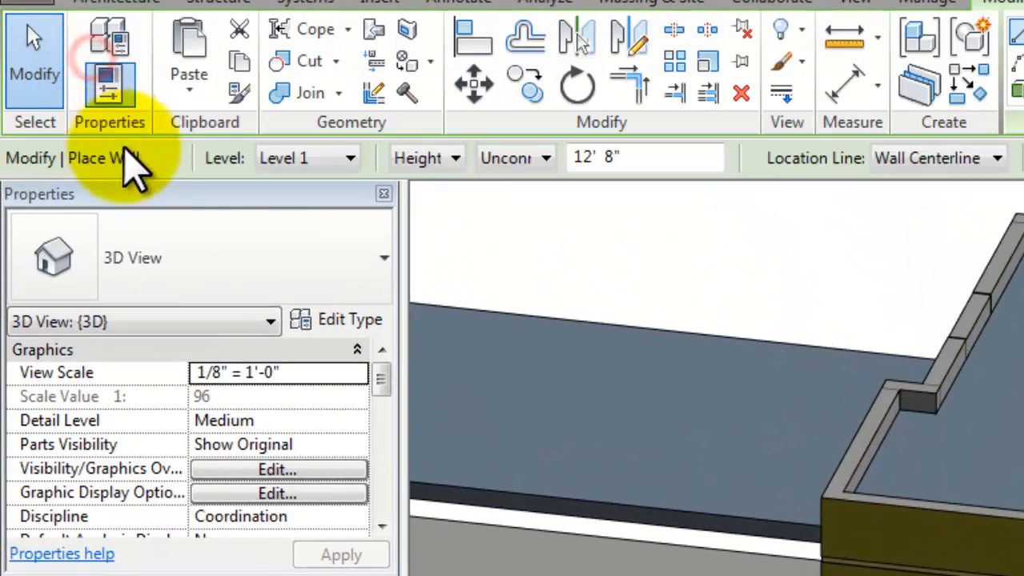
{"action": "left_click", "coordinate": [330, 274]}
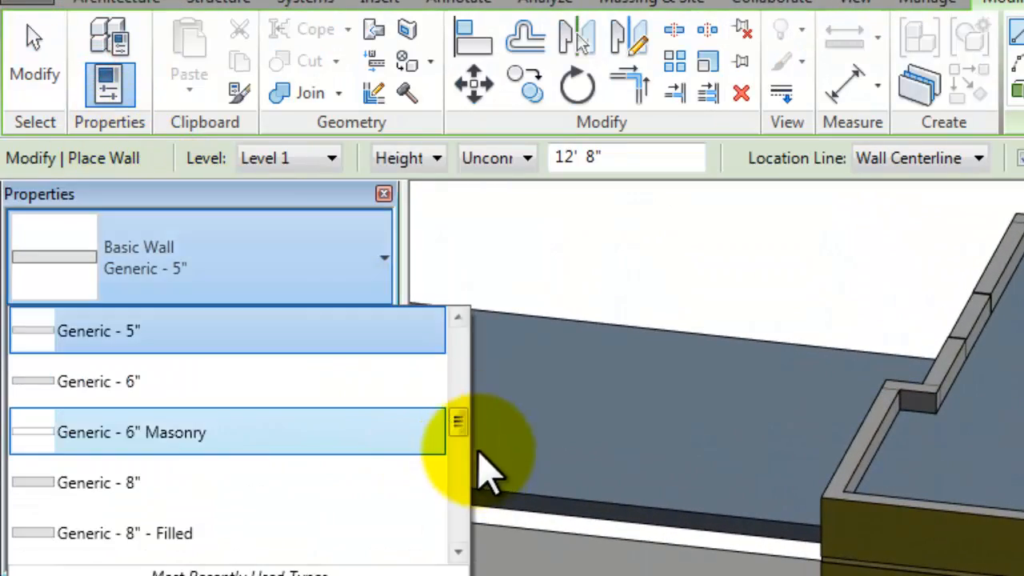
{"action": "left_click_drag", "start_coordinate": [458, 420], "coordinate": [456, 391]}
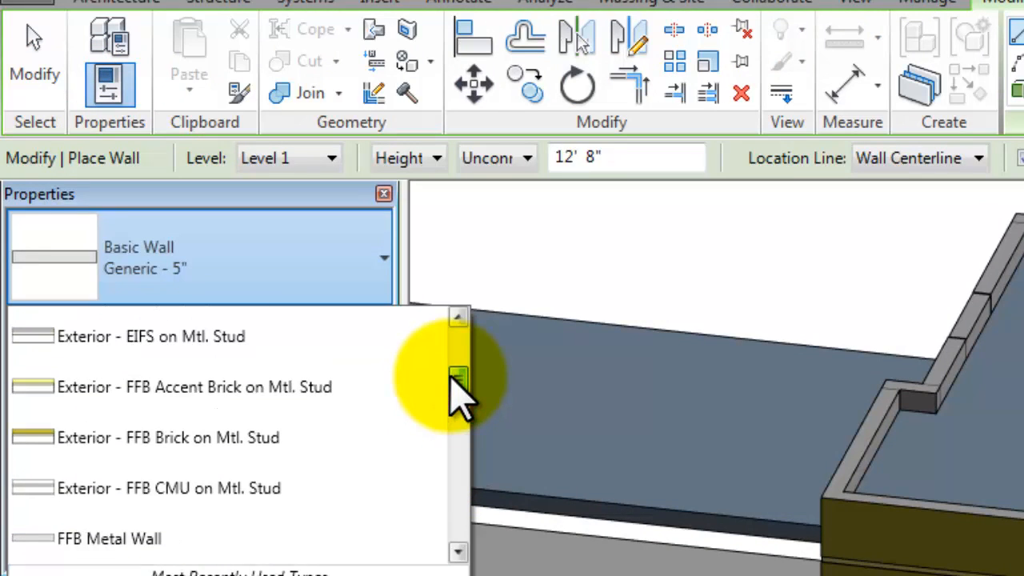
{"action": "left_click", "coordinate": [200, 391]}
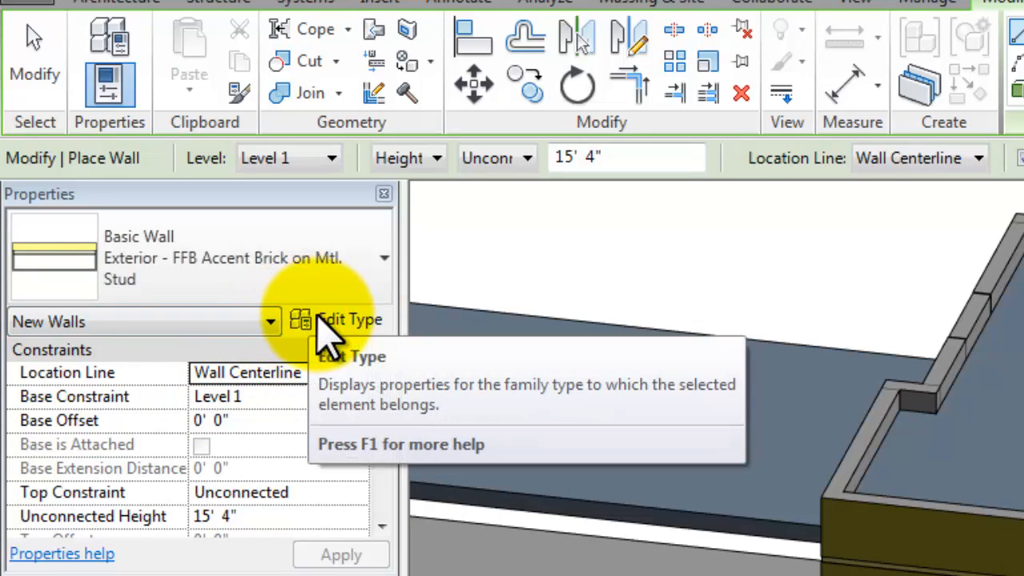
Open the accent brick wall type's structure and preview the assembly in the Section: Modify type view
{"action": "left_click", "coordinate": [321, 320]}
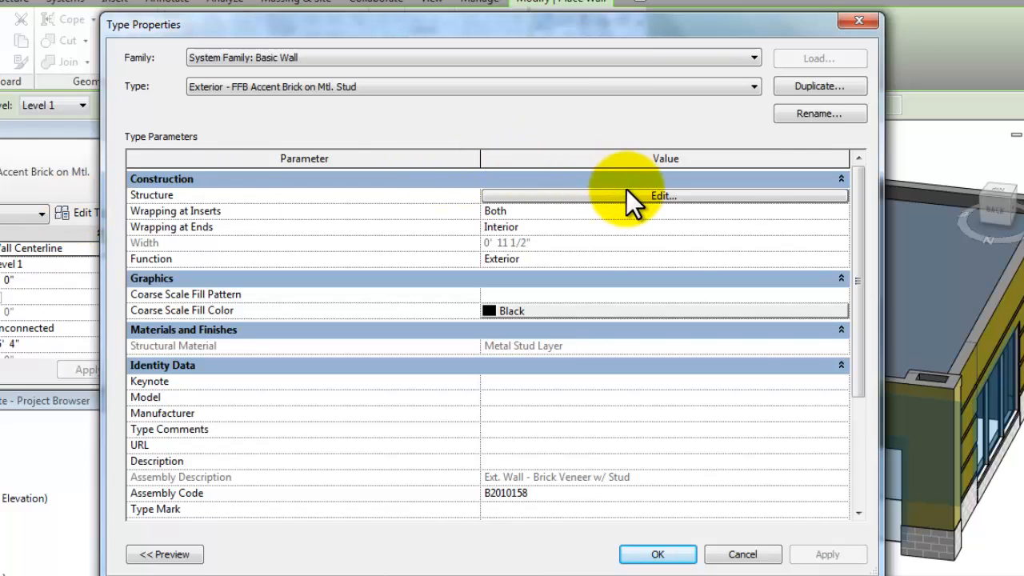
{"action": "left_click", "coordinate": [650, 195]}
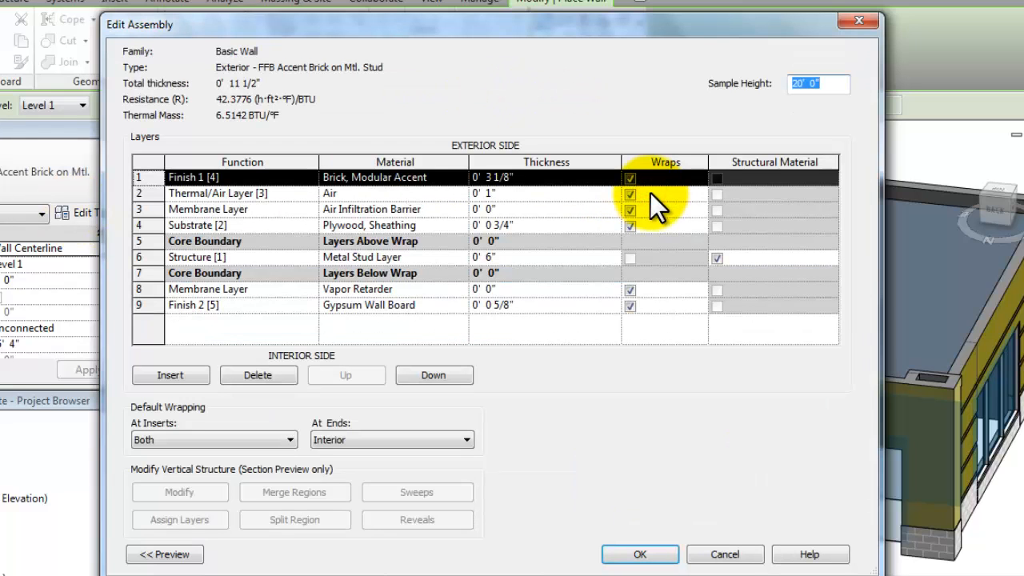
{"action": "left_click", "coordinate": [178, 553]}
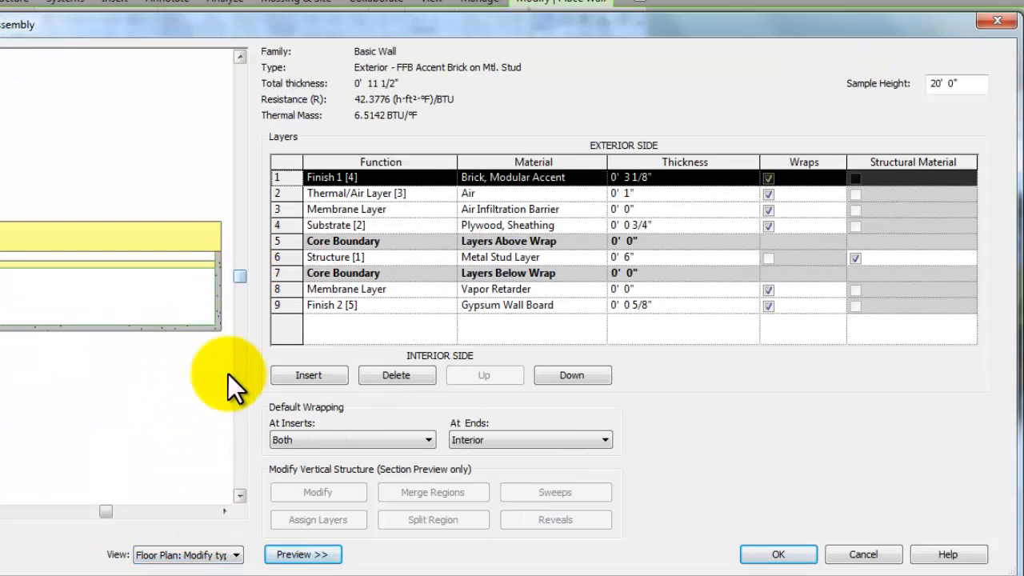
{"action": "left_click", "coordinate": [234, 554]}
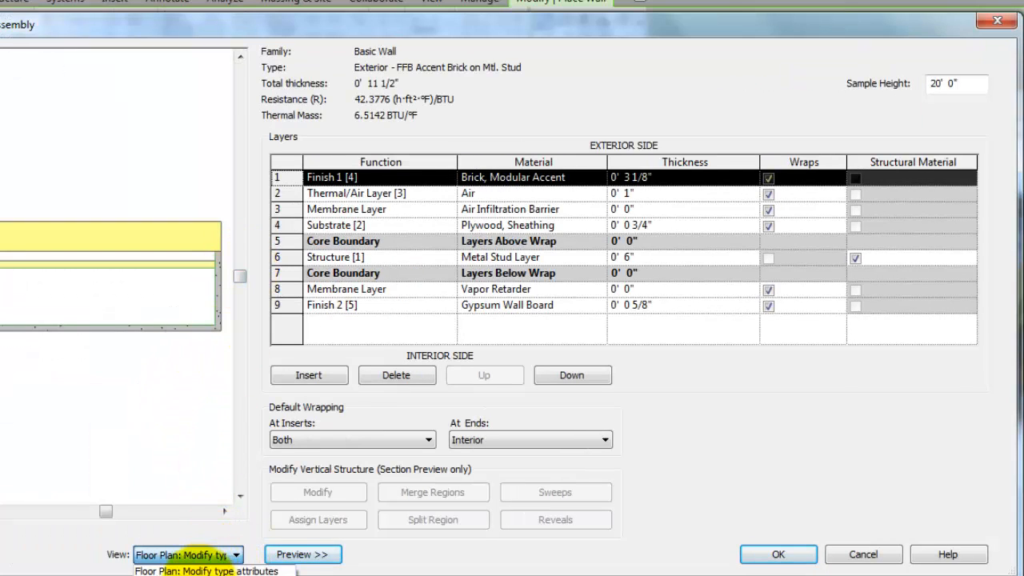
{"action": "left_click", "coordinate": [180, 570]}
Examine the accent brick wall's layers up close in the section preview, and leave its type settings and the Wall tool
{"action": "scroll", "coordinate": [133, 344], "scroll_direction": "up", "scroll_amount": 2}
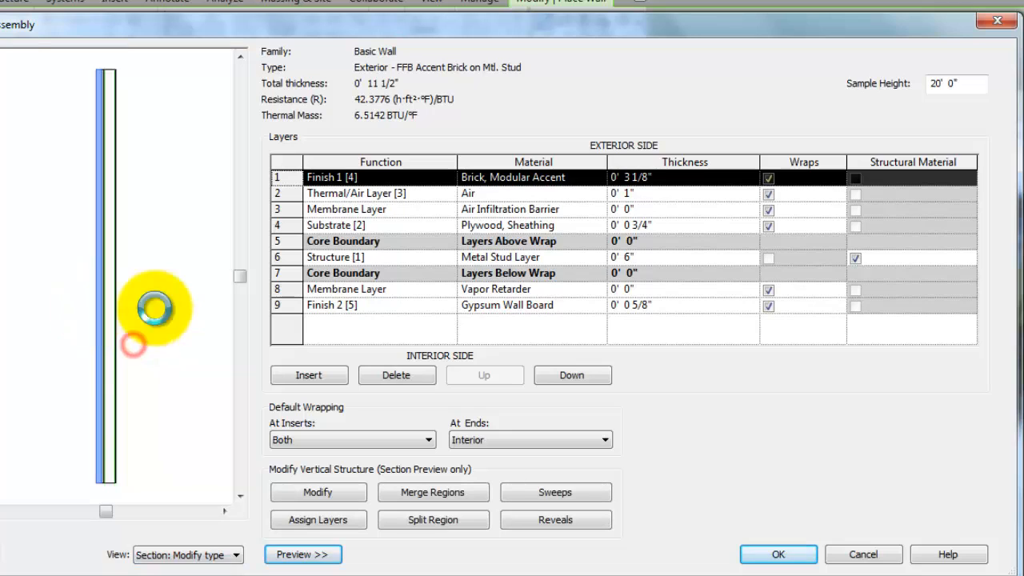
{"action": "scroll", "coordinate": [154, 308], "scroll_direction": "up", "scroll_amount": 1}
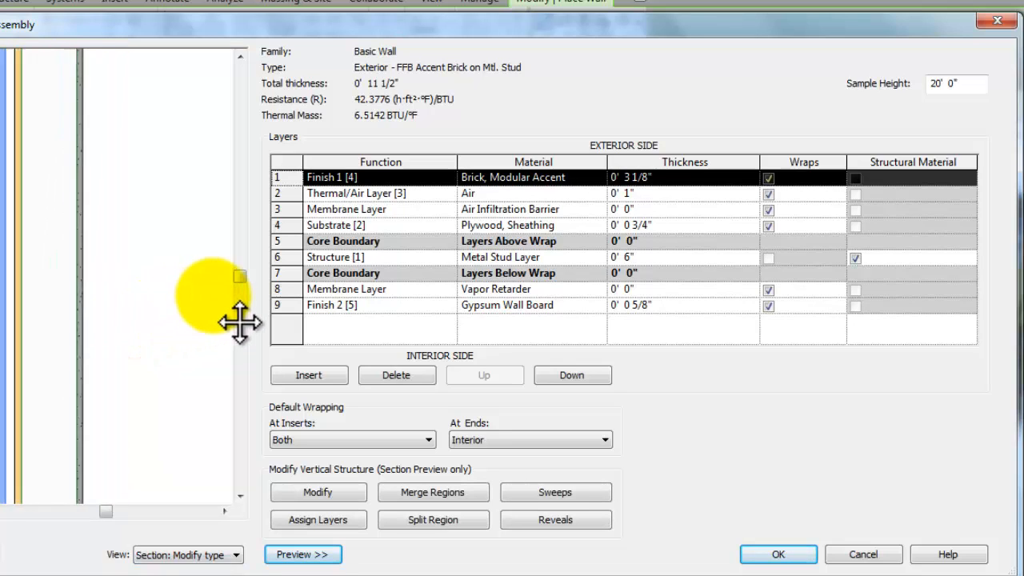
{"action": "mouse_move", "coordinate": [240, 320]}
{"action": "middle_mouse_down"}
{"action": "mouse_move", "coordinate": [158, 295]}
{"action": "mouse_move", "coordinate": [206, 327]}
{"action": "mouse_move", "coordinate": [240, 304]}
{"action": "middle_mouse_up"}
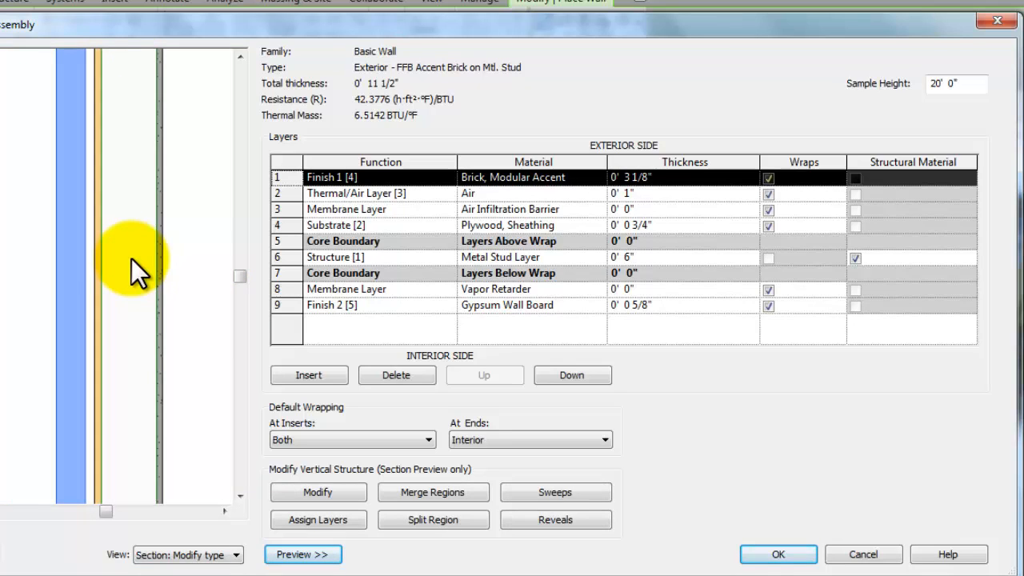
{"action": "mouse_move", "coordinate": [131, 259]}
{"action": "middle_mouse_down"}
{"action": "mouse_move", "coordinate": [183, 280]}
{"action": "mouse_move", "coordinate": [169, 279]}
{"action": "mouse_move", "coordinate": [148, 249]}
{"action": "middle_mouse_up"}
{"action": "scroll", "coordinate": [148, 252], "scroll_direction": "up", "scroll_amount": 1}
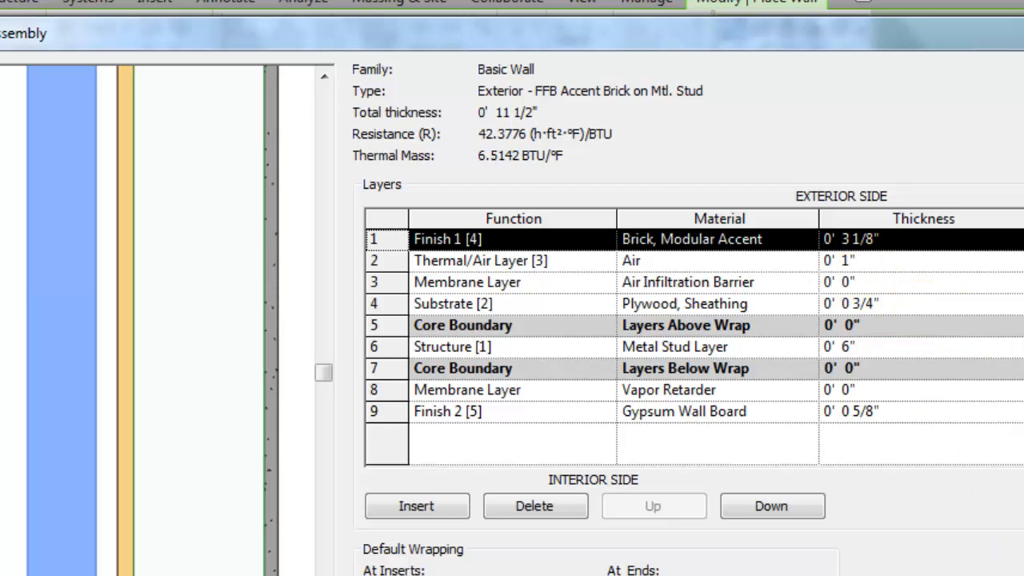
{"action": "key", "text": "Return"}
{"action": "key", "text": "Return"}
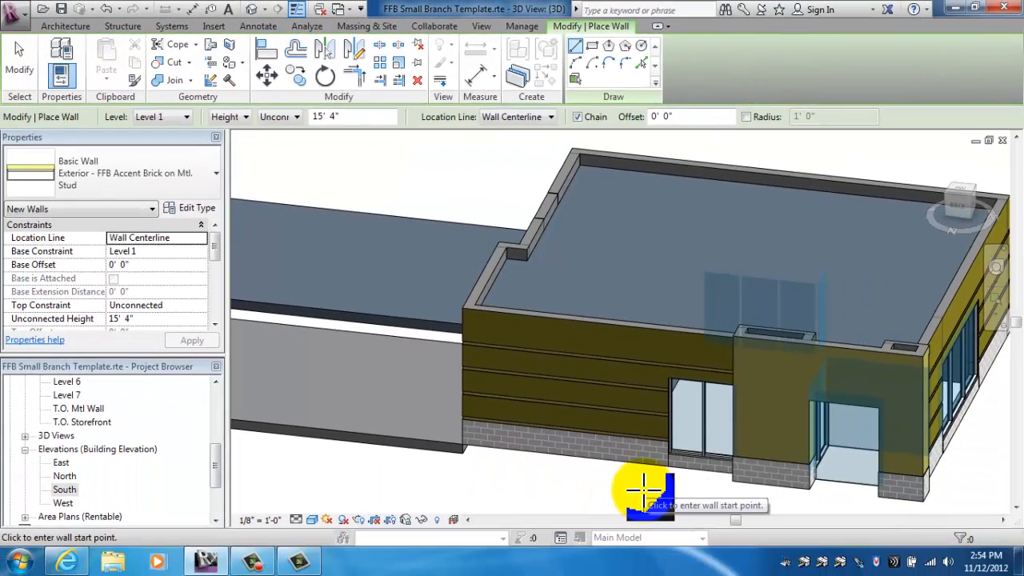
{"action": "key", "text": "Escape"}
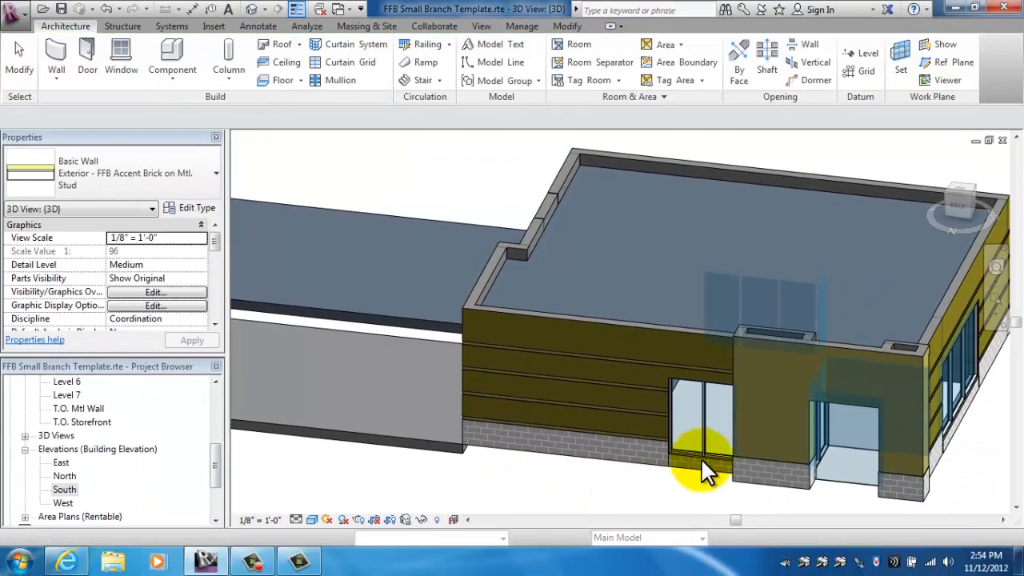
Inspect the stacked wall at the entrance and view the building from the canopy side in 3D
{"action": "left_click", "coordinate": [807, 358]}
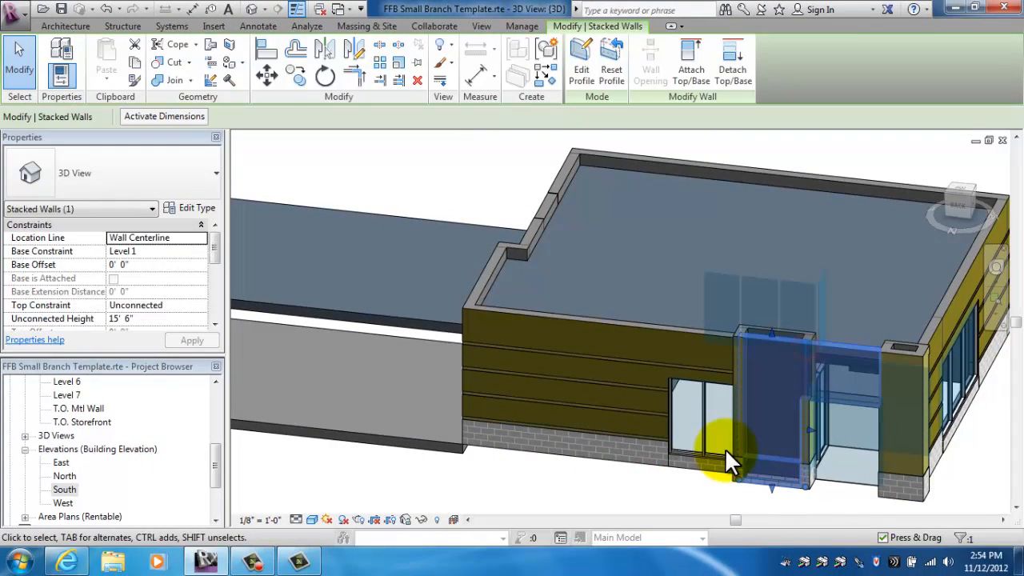
{"action": "left_click", "coordinate": [652, 491]}
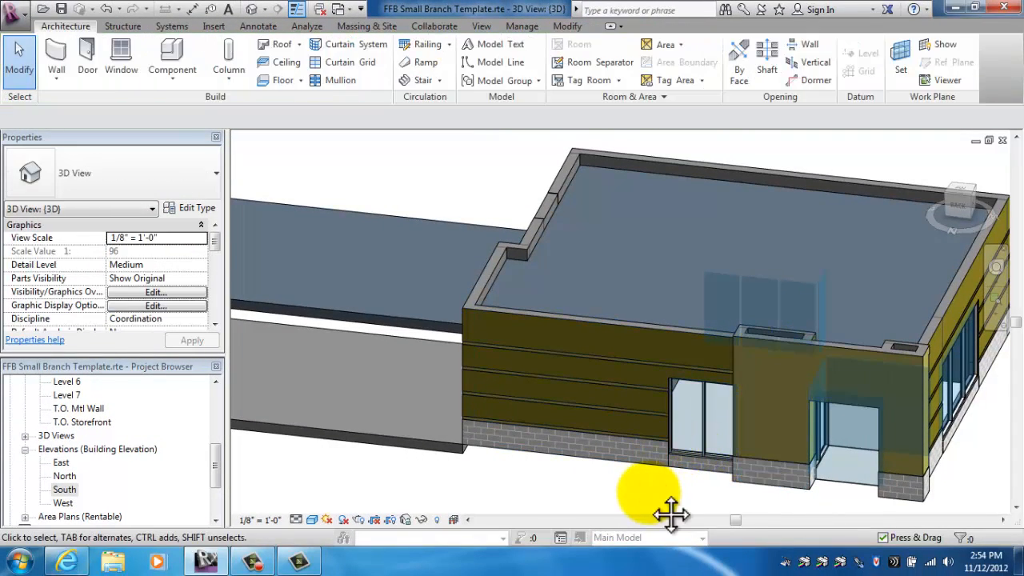
{"action": "middle_click_drag", "start_coordinate": [652, 491], "coordinate": [564, 464], "text": "shift"}
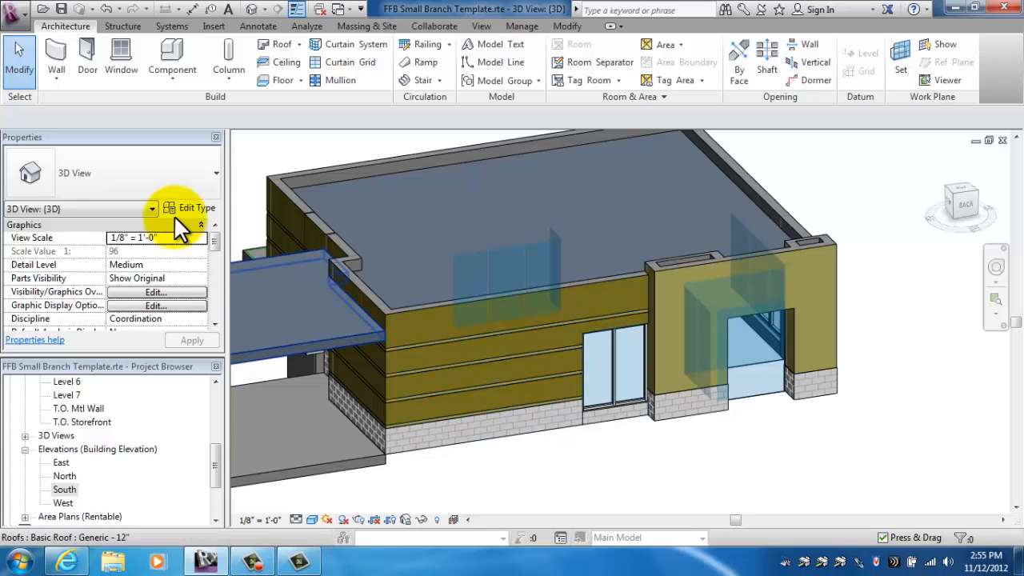
Start the Wall tool with the basic wall type Exterior - FFB Accent Brick on Mtl. Stud
{"action": "left_click", "coordinate": [45, 37]}
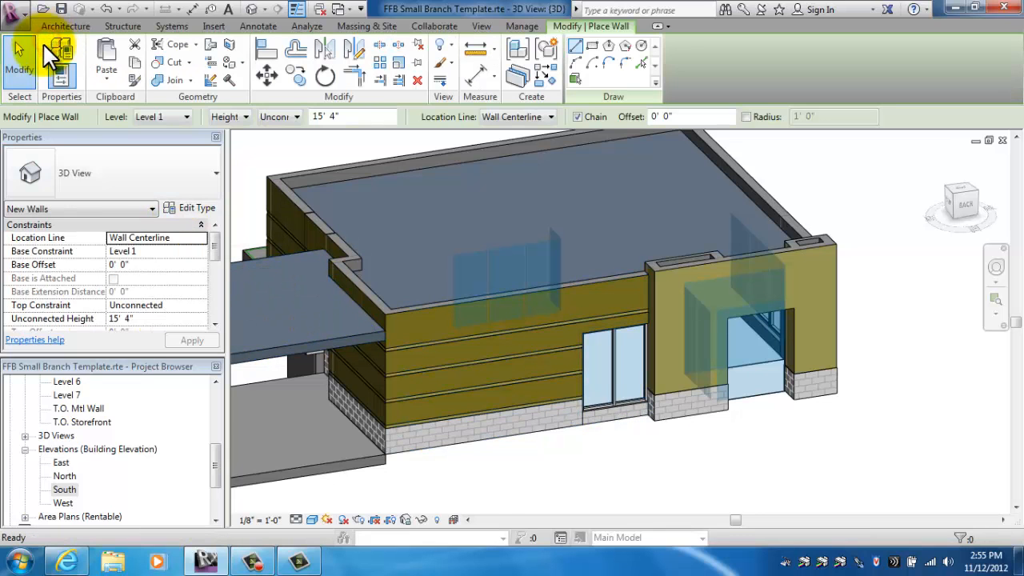
{"action": "left_click", "coordinate": [216, 170]}
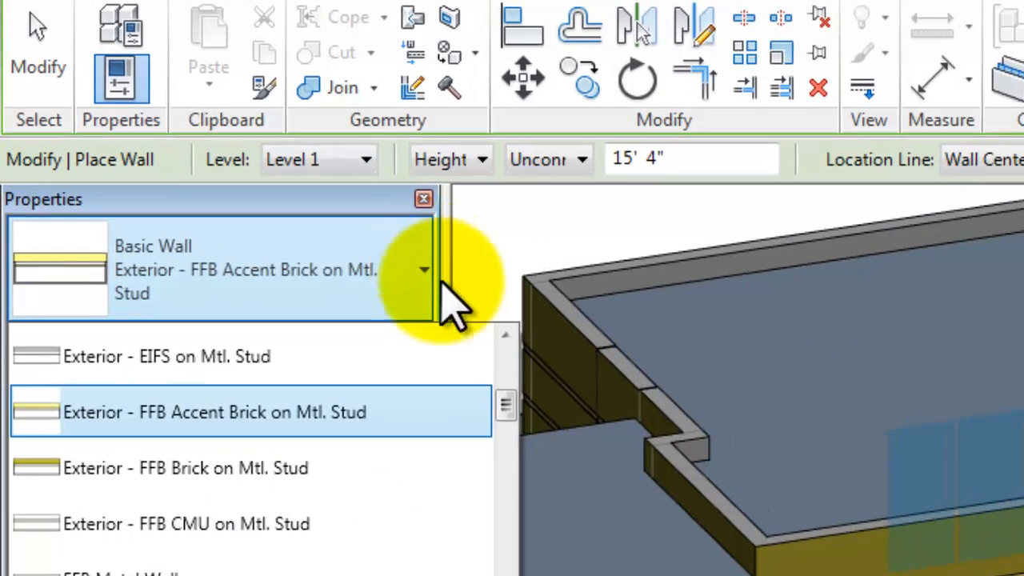
{"action": "scroll", "coordinate": [258, 235], "scroll_direction": "up", "scroll_amount": 1}
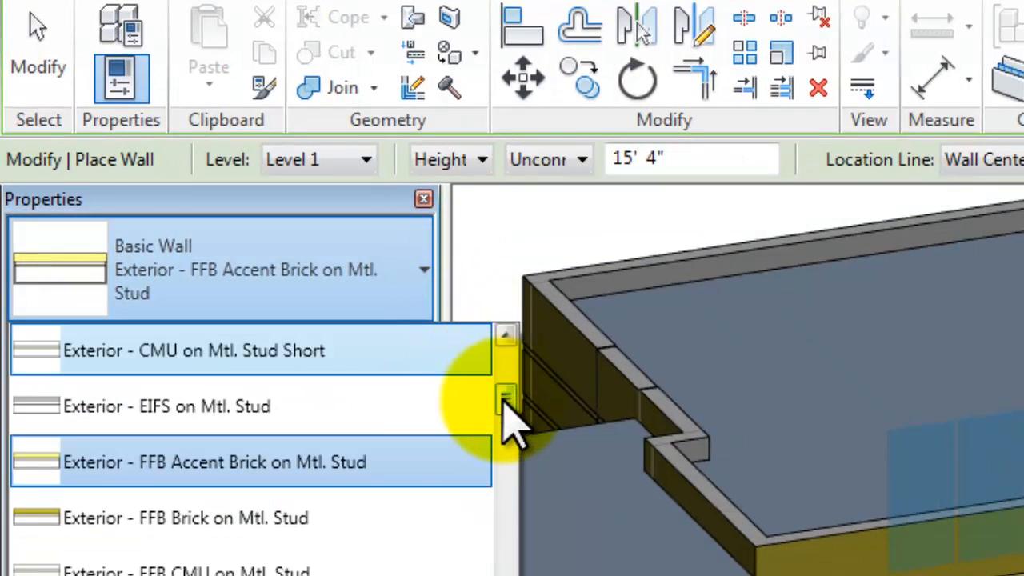
{"action": "left_click", "coordinate": [503, 398]}
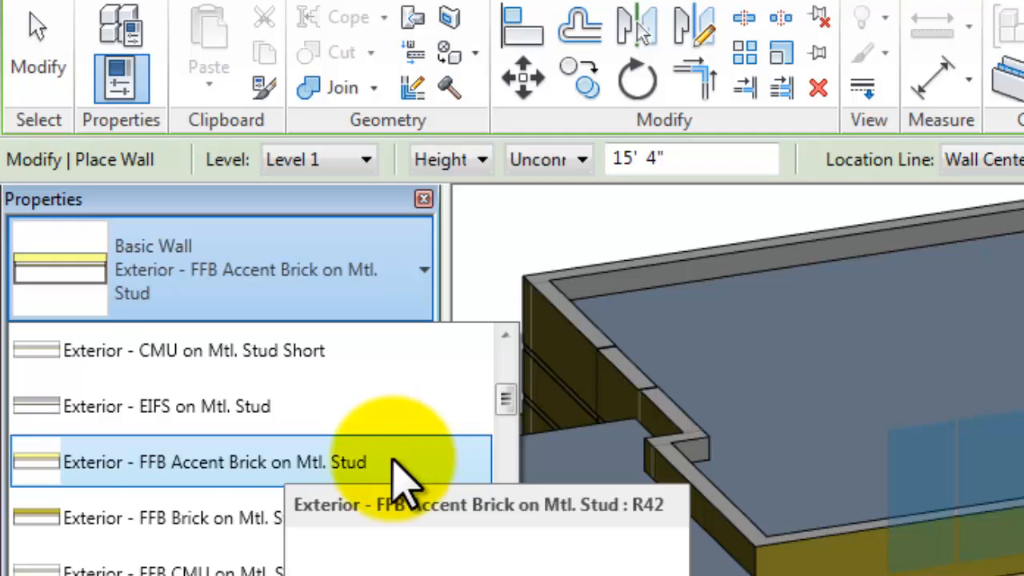
{"action": "left_click", "coordinate": [394, 461]}
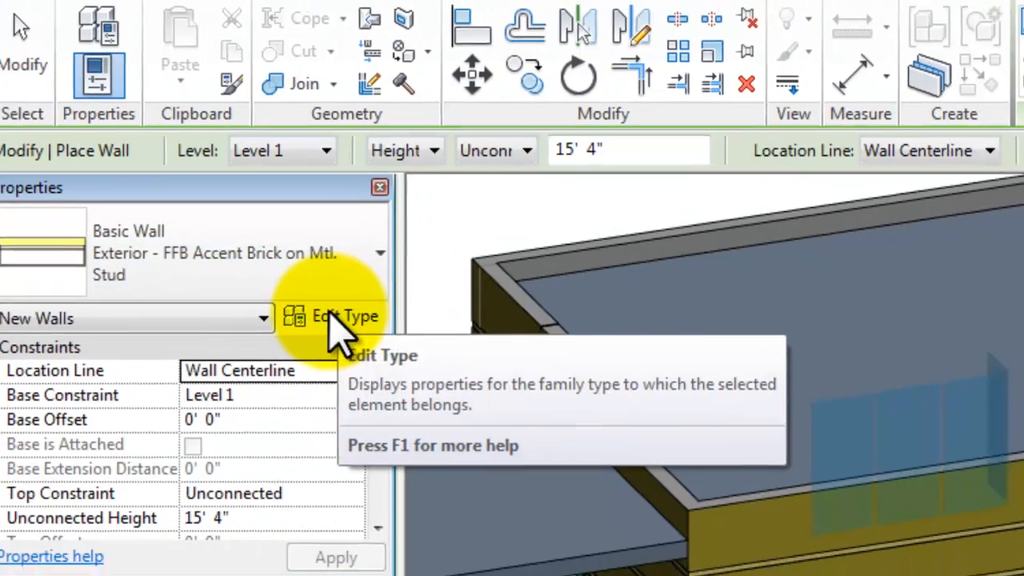
Duplicate the accent brick wall type under the name Exterior - FFB Full Accent Brick on Mtl. Stud
{"action": "left_click", "coordinate": [372, 337]}
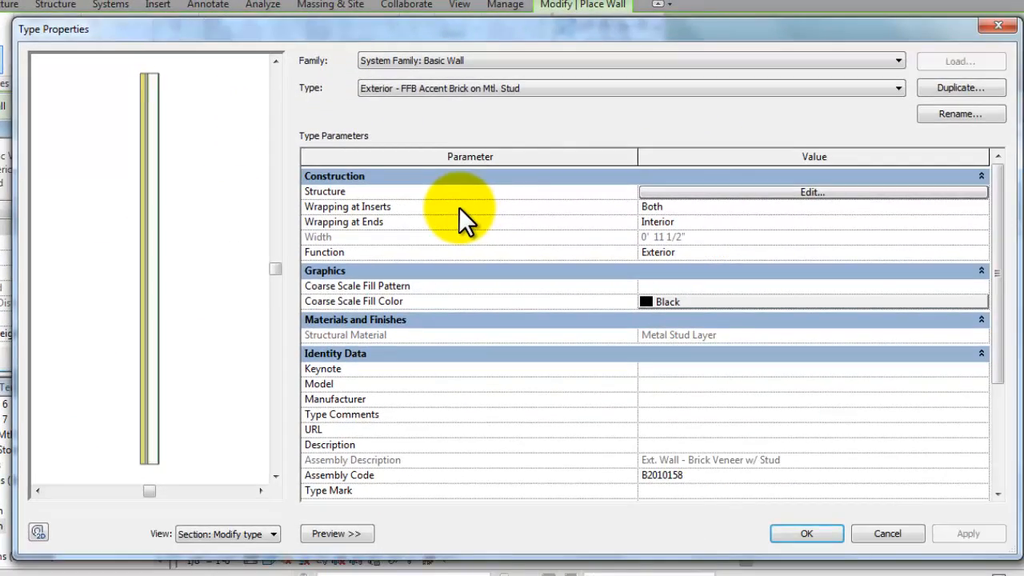
{"action": "left_click", "coordinate": [954, 86]}
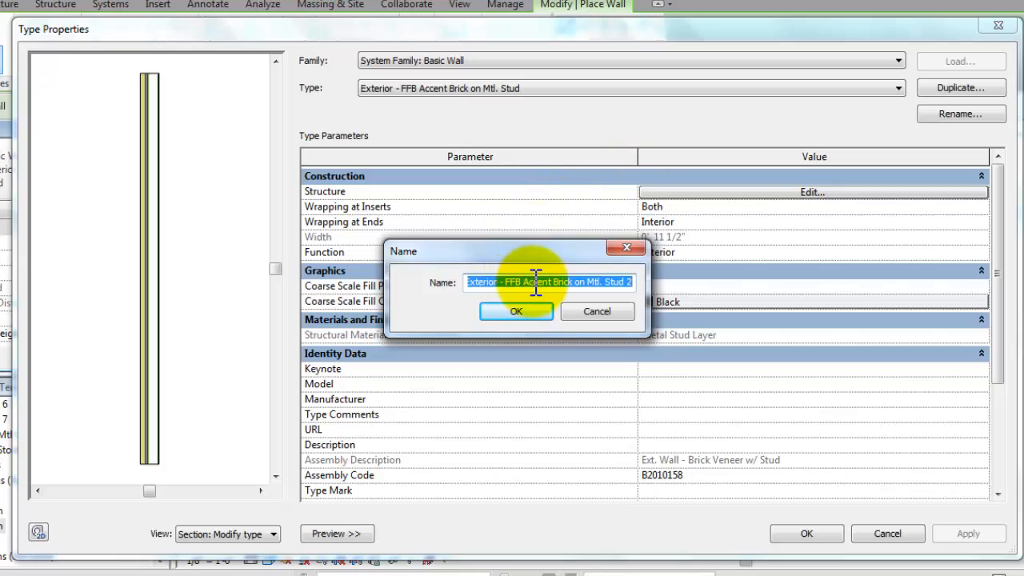
{"action": "left_click", "coordinate": [632, 281]}
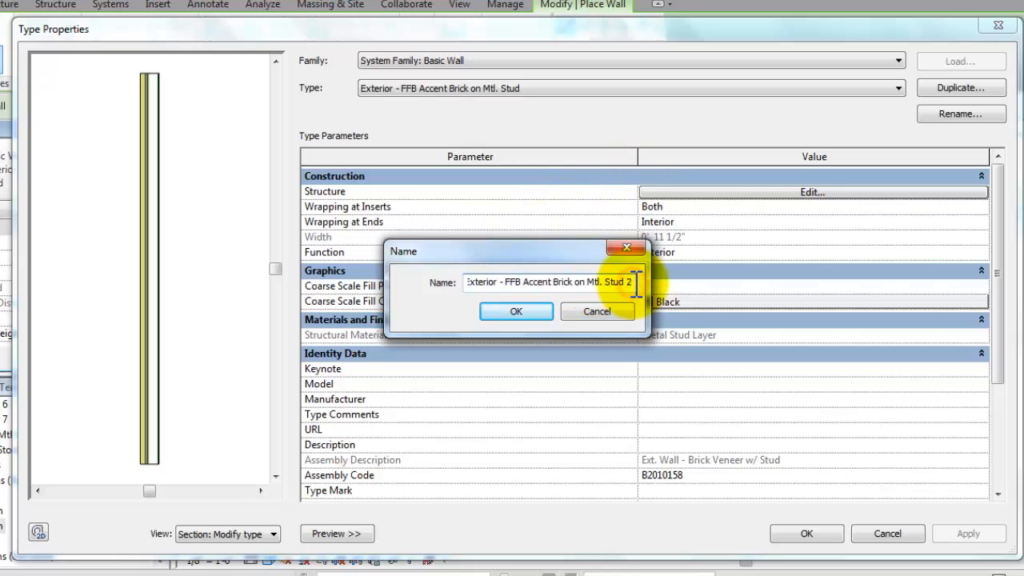
{"action": "key", "text": "BackSpace"}
{"action": "key", "text": "BackSpace"}
{"action": "left_click", "coordinate": [526, 281]}
{"action": "type", "text": "F"}
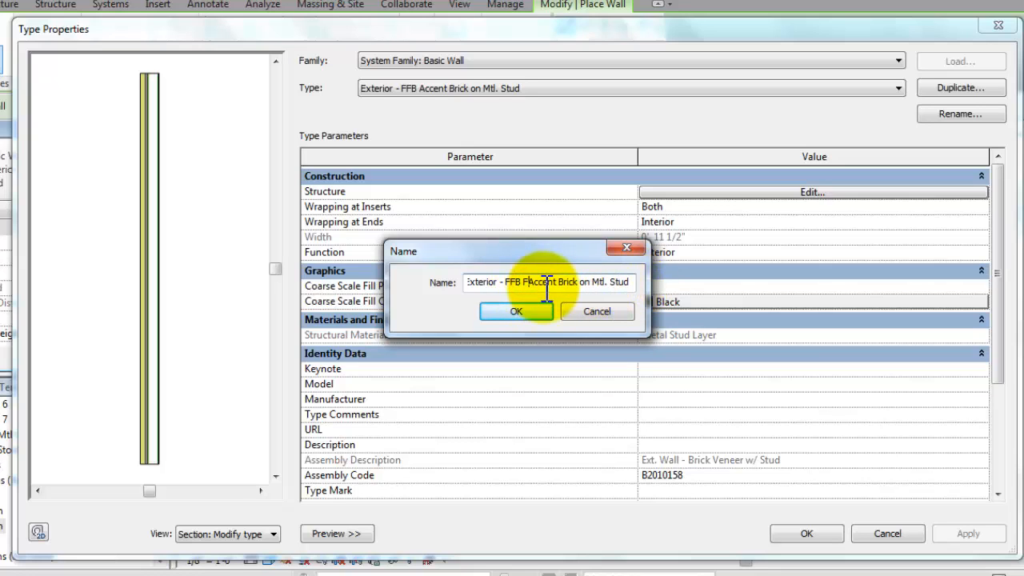
{"action": "type", "text": "ull"}
{"action": "left_click", "coordinate": [502, 310]}
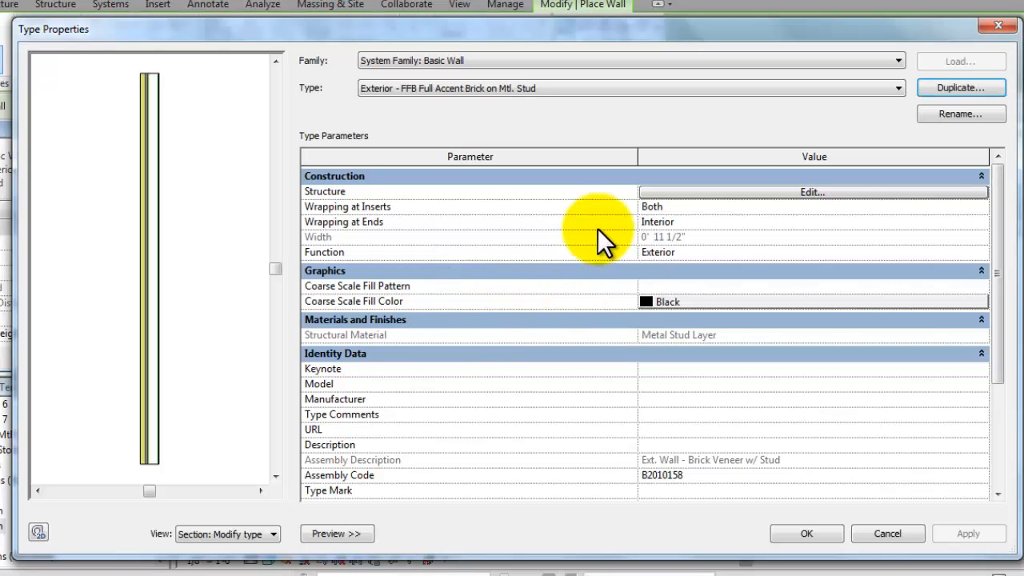
Set the new wall type's Brick, Modular Accent finish layer to 3 5/8" thick, accept the type changes and leave the Wall tool
{"action": "left_click", "coordinate": [748, 192]}
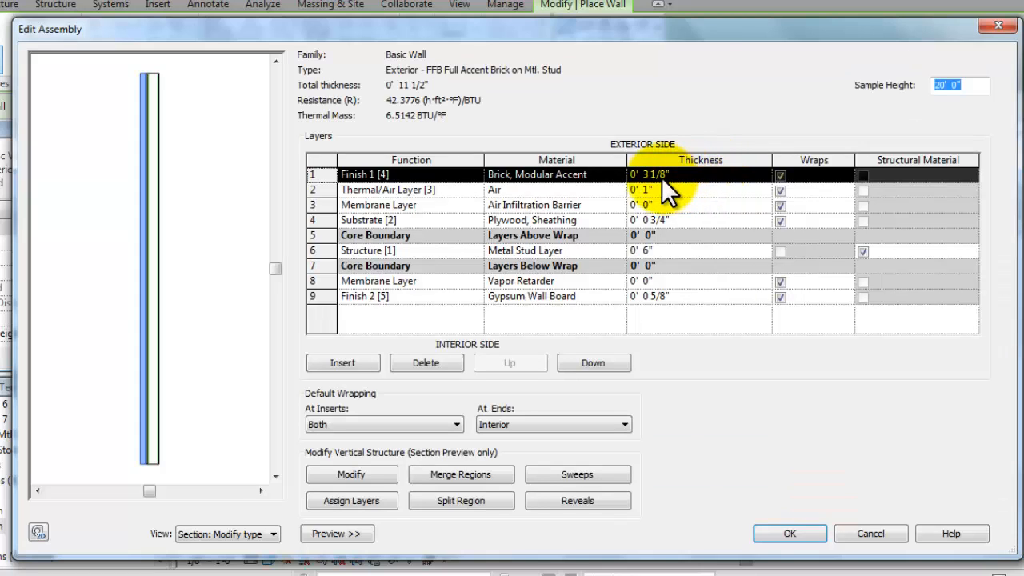
{"action": "left_click", "coordinate": [657, 176]}
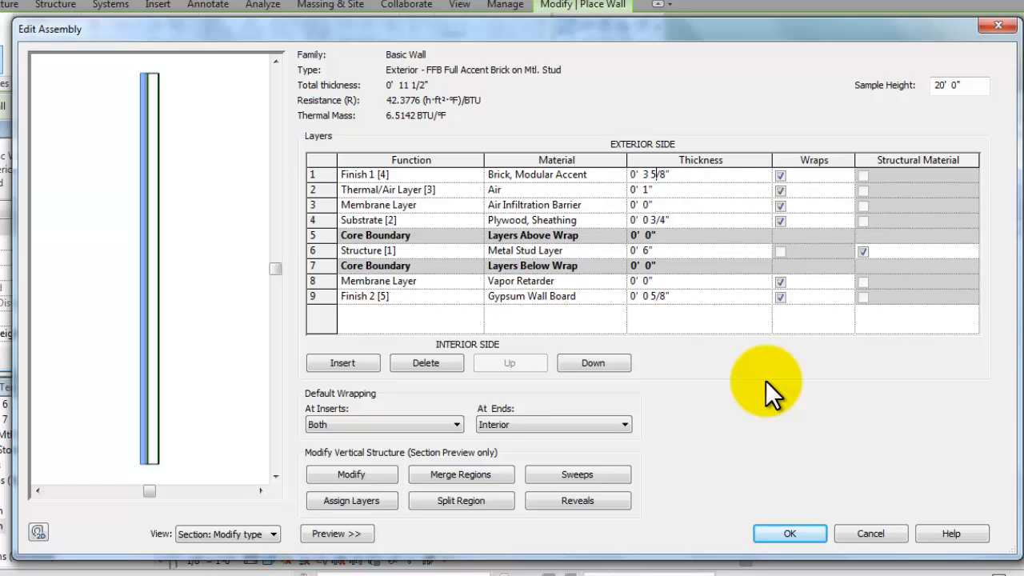
{"action": "left_click", "coordinate": [790, 531]}
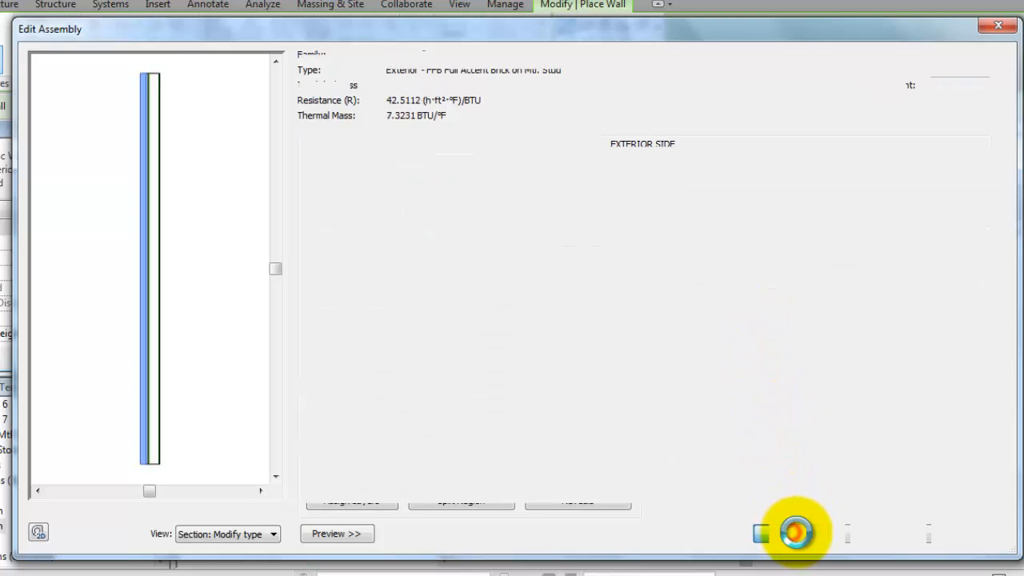
{"action": "left_click", "coordinate": [791, 533]}
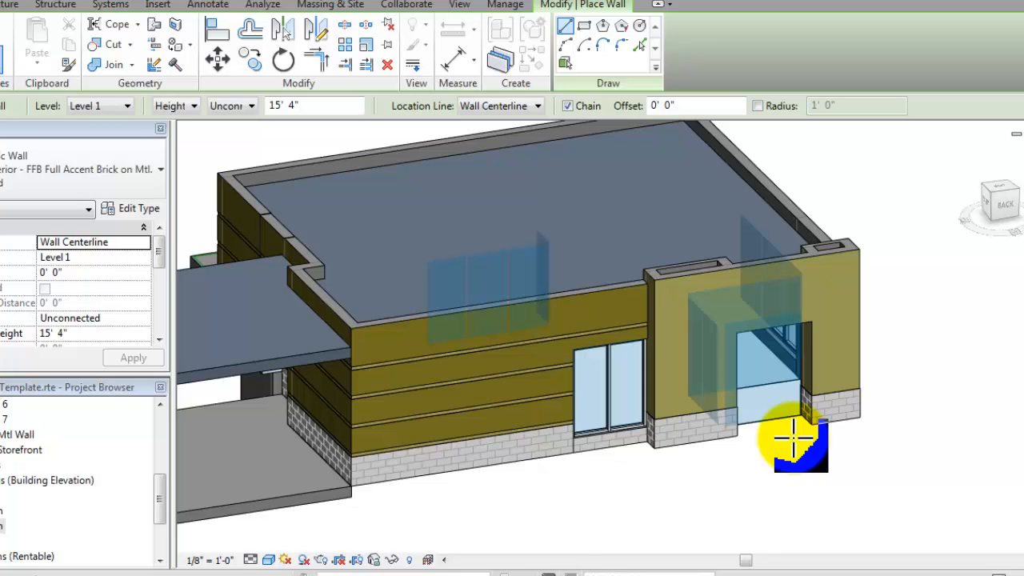
{"action": "key", "text": "Escape"}
{"action": "key", "text": "Escape"}
Select the stacked wall at the entrance's outer corner, where brick meets CMU, and open its type structure for editing
{"action": "scroll", "coordinate": [857, 372], "scroll_direction": "up", "scroll_amount": 4}
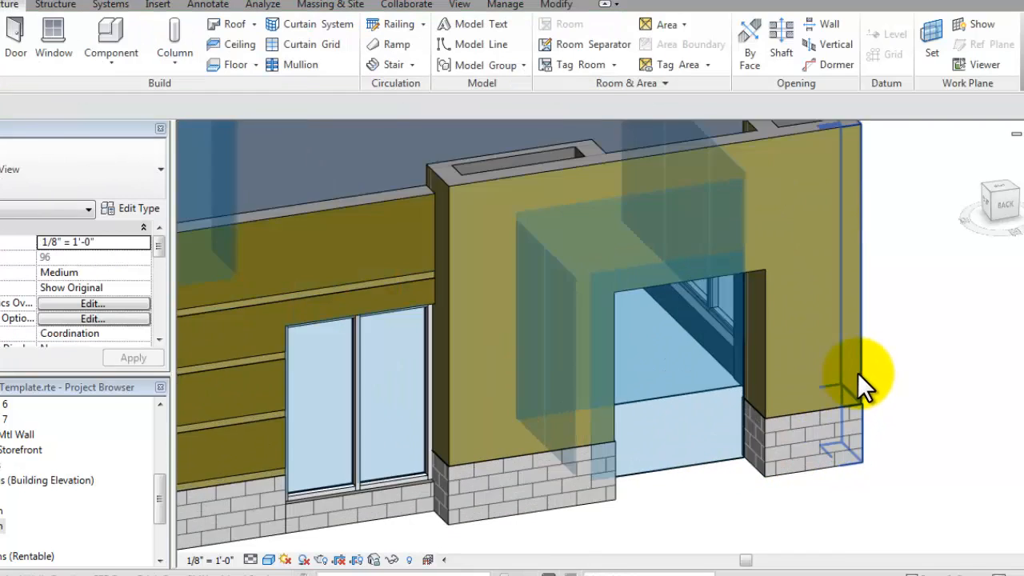
{"action": "scroll", "coordinate": [855, 392], "scroll_direction": "up", "scroll_amount": 2}
{"action": "middle_click_drag", "start_coordinate": [859, 424], "coordinate": [798, 248]}
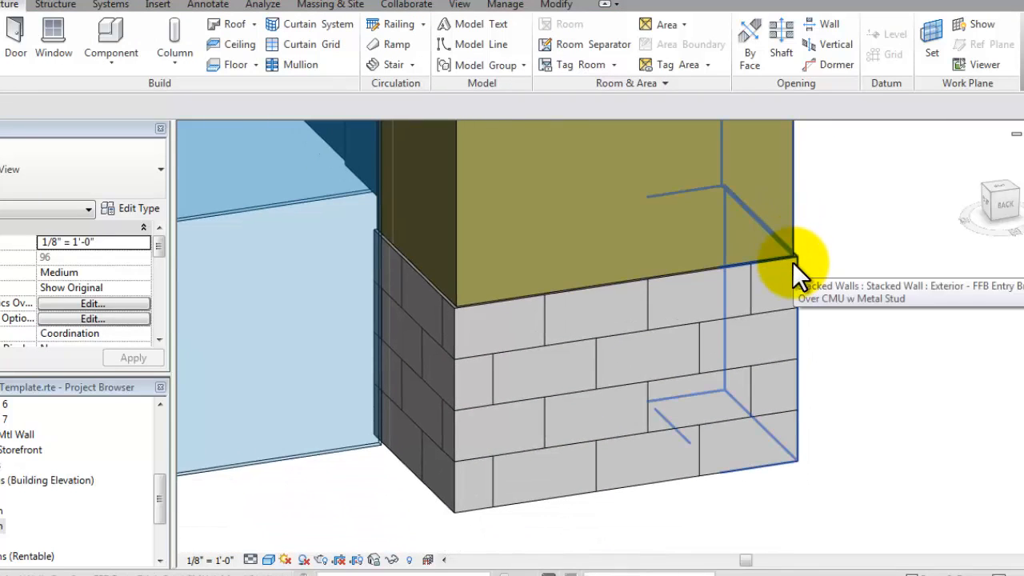
{"action": "scroll", "coordinate": [793, 262], "scroll_direction": "up", "scroll_amount": 2}
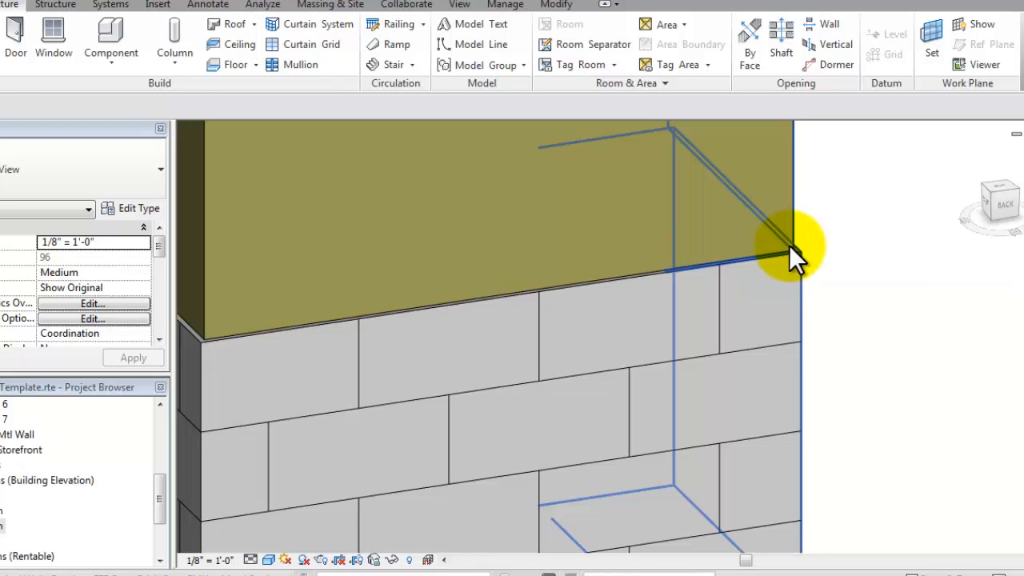
{"action": "left_click", "coordinate": [788, 245]}
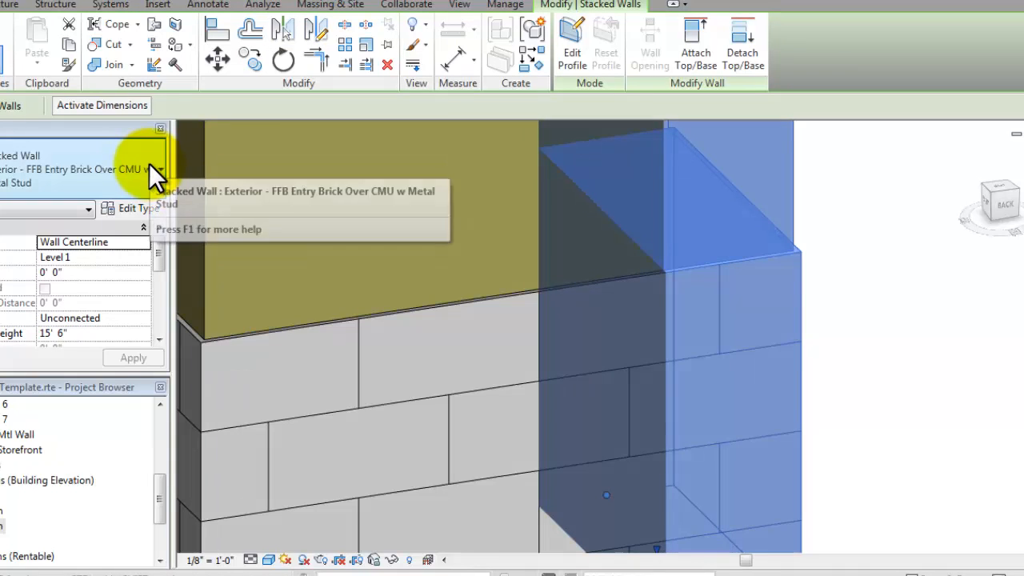
{"action": "left_click", "coordinate": [121, 208]}
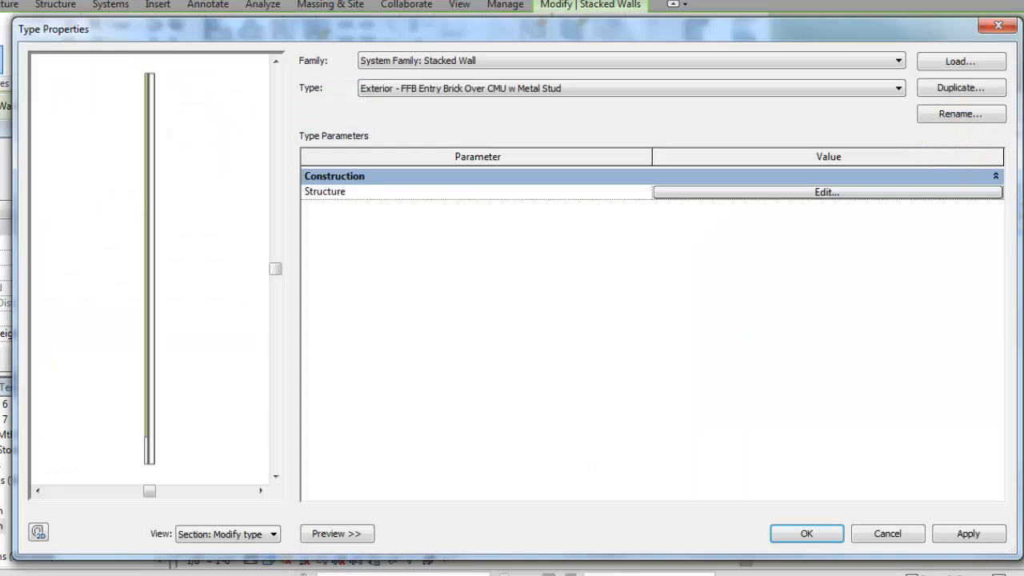
{"action": "left_click_drag", "start_coordinate": [1003, 313], "coordinate": [541, 286]}
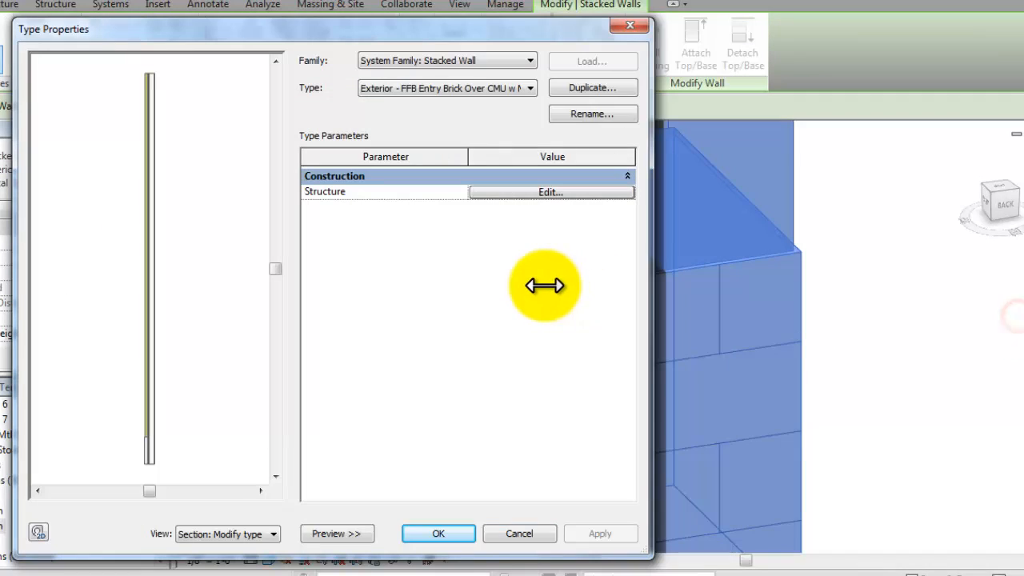
{"action": "left_click", "coordinate": [515, 193]}
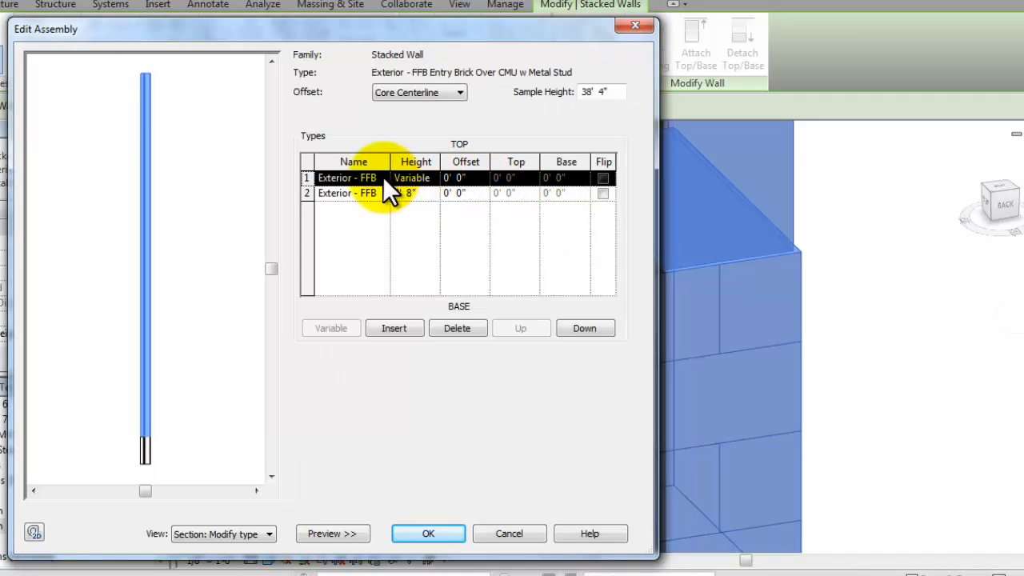
Replace the stacked wall's upper wall type with Exterior - FFB Full Accent Brick on Mtl. Stud, accept the change and deselect the wall
{"action": "left_click_drag", "start_coordinate": [389, 162], "coordinate": [445, 168]}
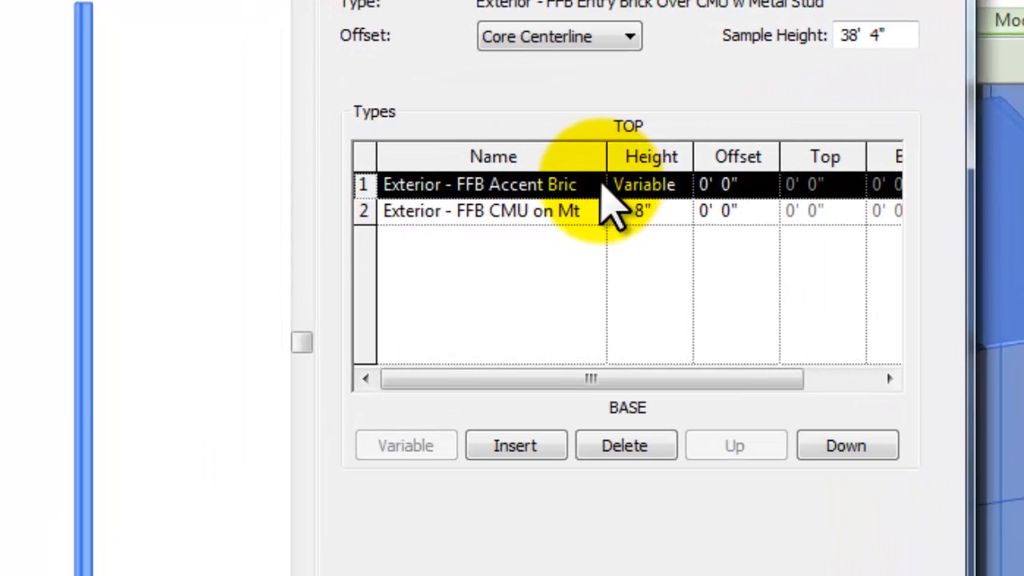
{"action": "left_click", "coordinate": [592, 185]}
{"action": "left_click", "coordinate": [593, 185]}
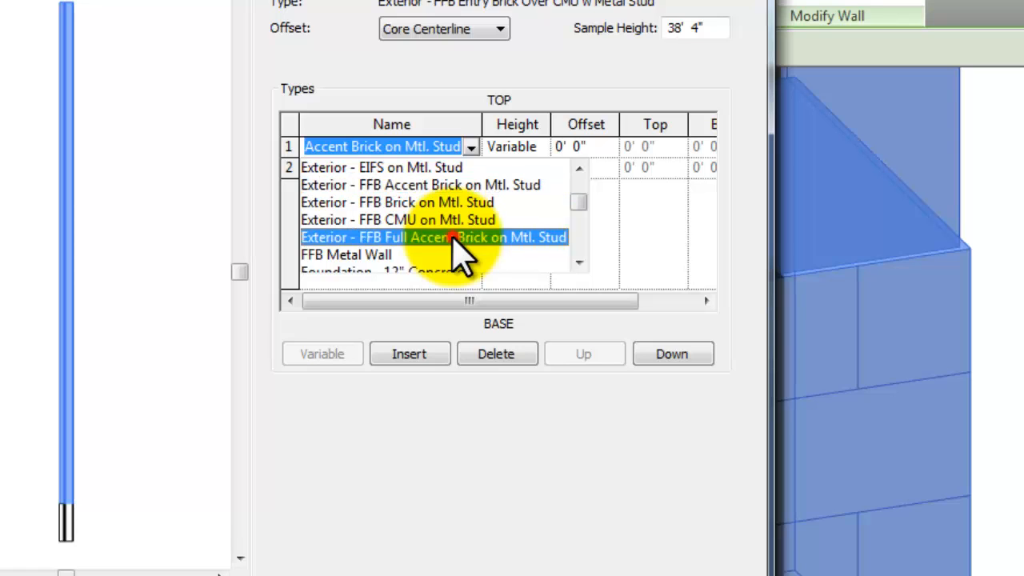
{"action": "left_click", "coordinate": [452, 237]}
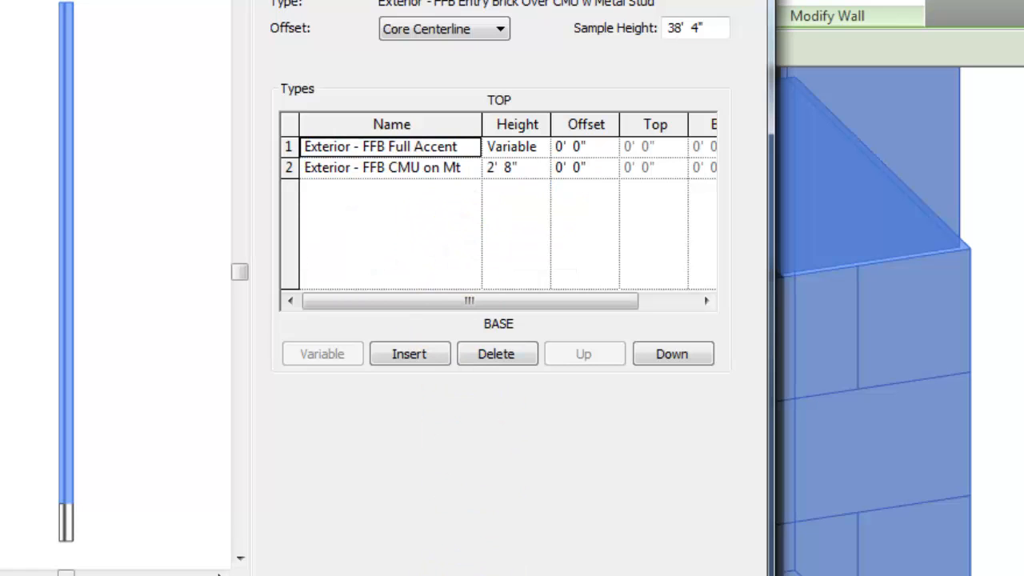
{"action": "key", "text": "Return"}
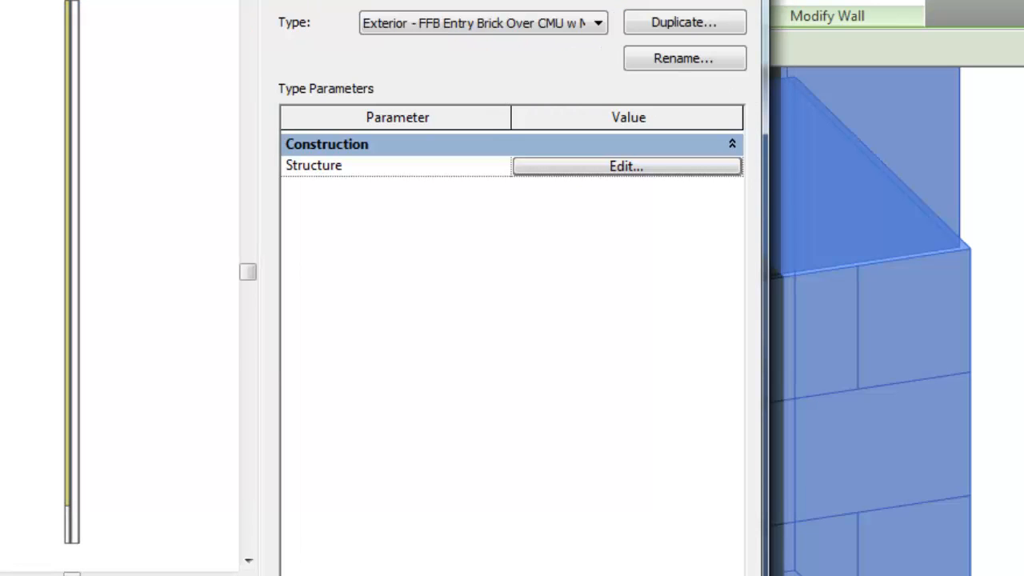
{"action": "key", "text": "Return"}
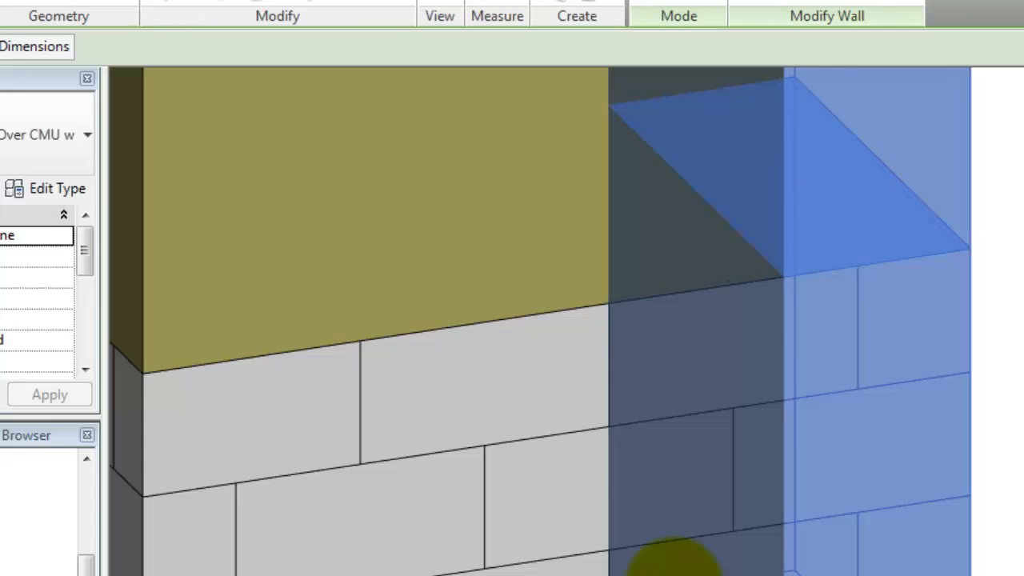
{"action": "left_click", "coordinate": [1023, 288]}
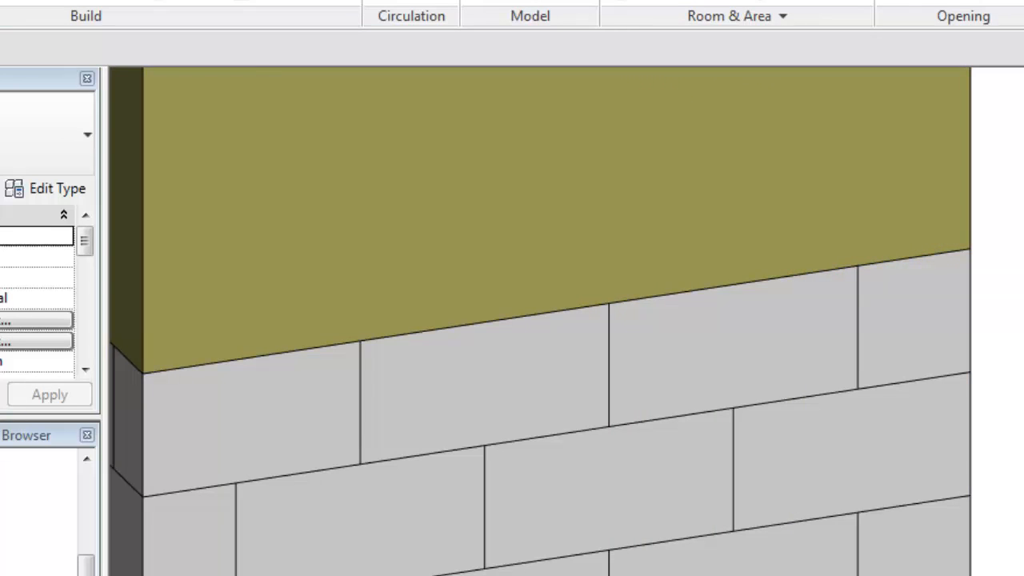
Examine up close how the accent bands meet the brick face on the wall beside the double window
{"action": "scroll", "coordinate": [1023, 210], "scroll_direction": "down", "scroll_amount": 8}
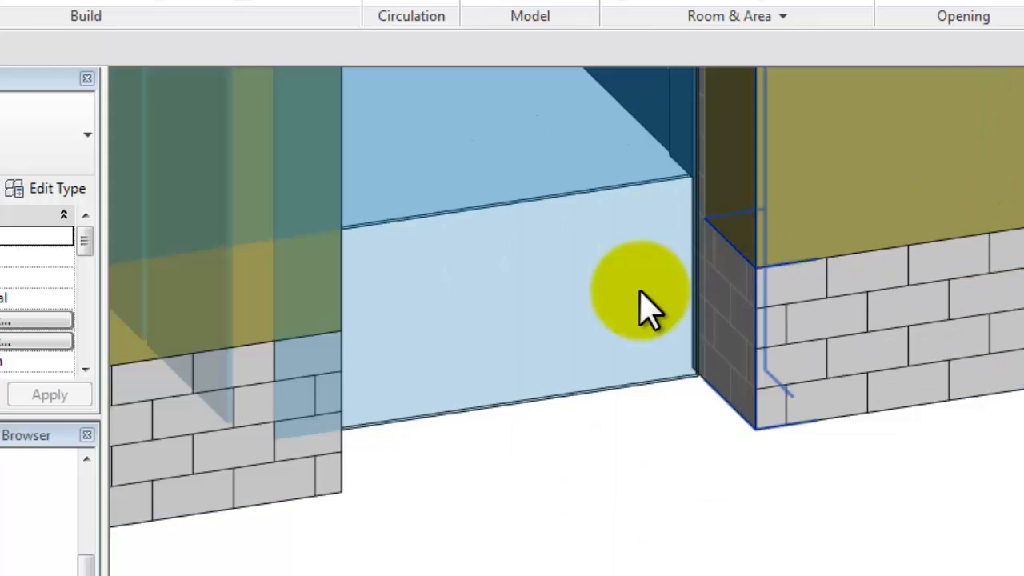
{"action": "middle_click_drag", "start_coordinate": [626, 387], "coordinate": [1023, 464]}
{"action": "scroll", "coordinate": [563, 347], "scroll_direction": "down", "scroll_amount": 1}
{"action": "scroll", "coordinate": [392, 326], "scroll_direction": "down", "scroll_amount": 2}
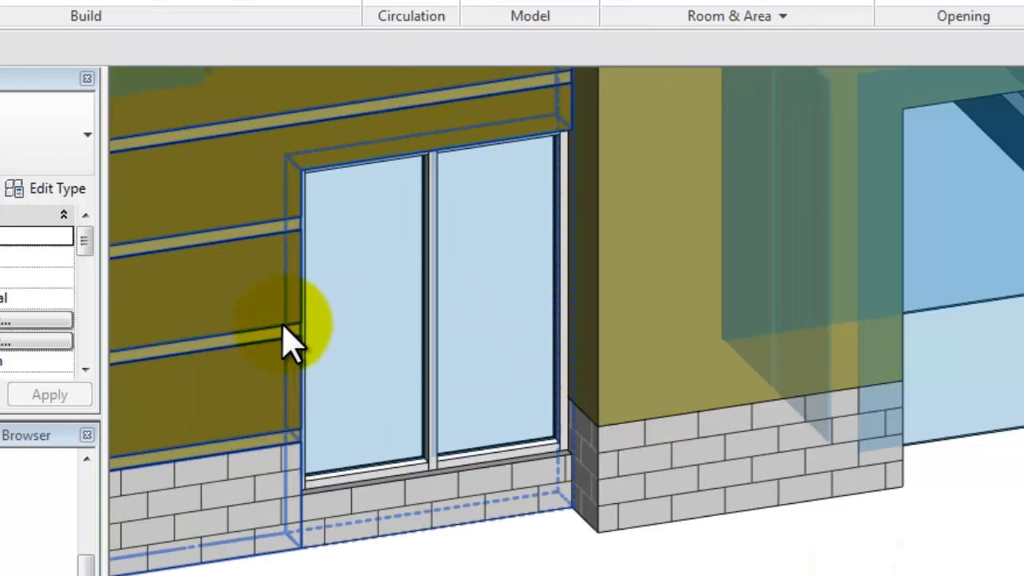
{"action": "middle_click_drag", "start_coordinate": [290, 344], "coordinate": [544, 251]}
{"action": "scroll", "coordinate": [544, 221], "scroll_direction": "up", "scroll_amount": 5}
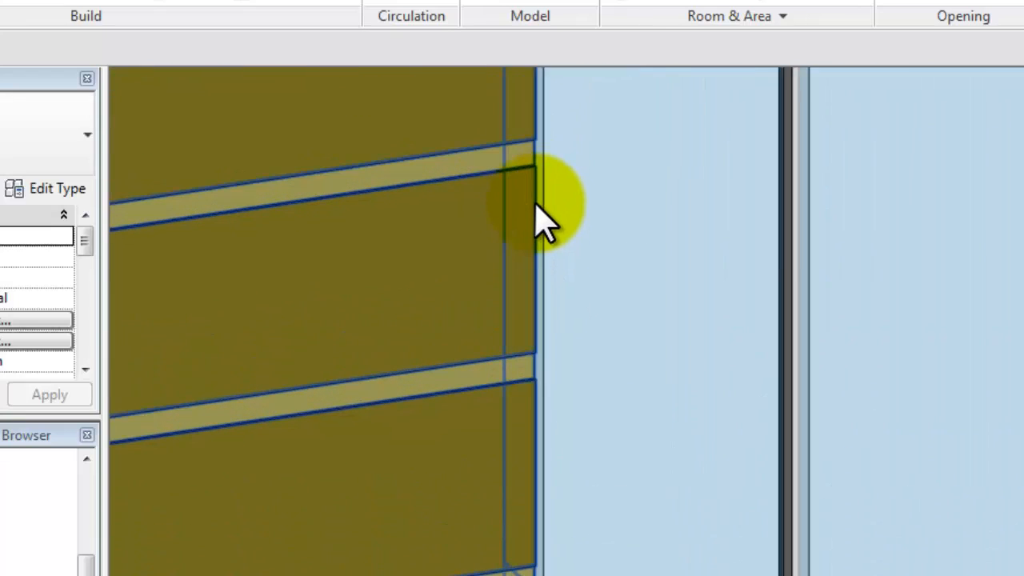
{"action": "scroll", "coordinate": [543, 221], "scroll_direction": "up", "scroll_amount": 2}
{"action": "middle_click_drag", "start_coordinate": [649, 407], "coordinate": [731, 24]}
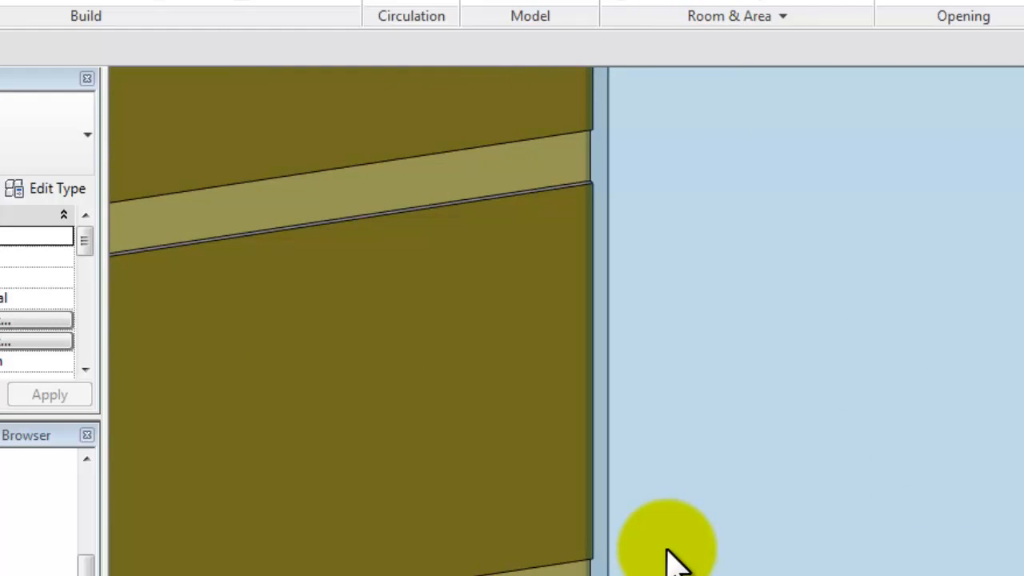